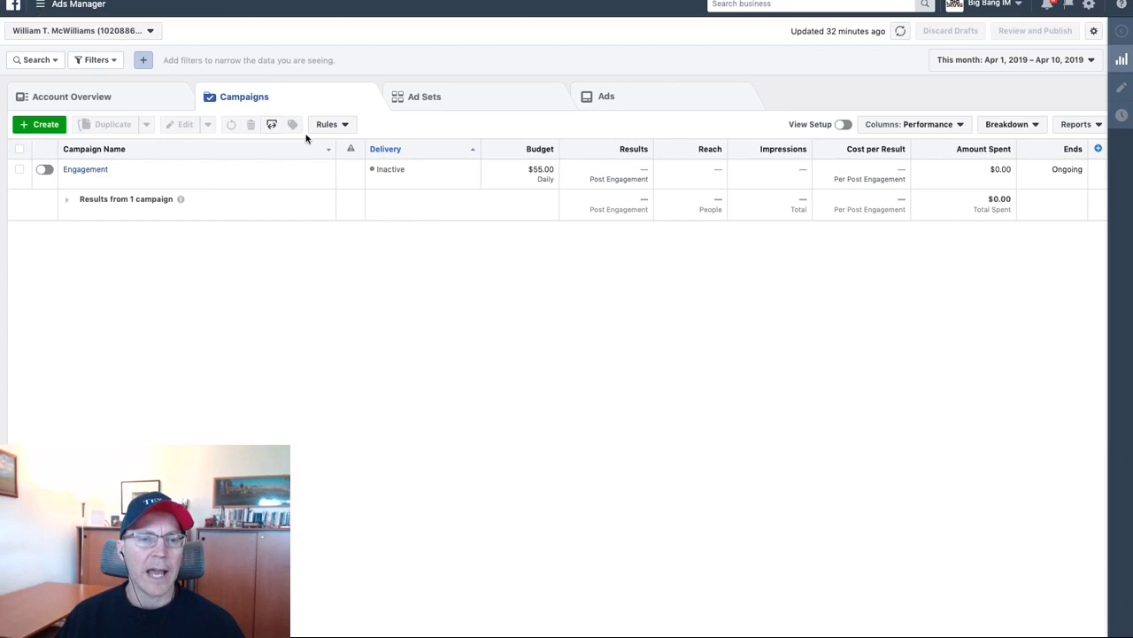
# Open the Page Posts tool, check the page's published posts, and return to the ads posts list
pyautogui.click(41, 6)
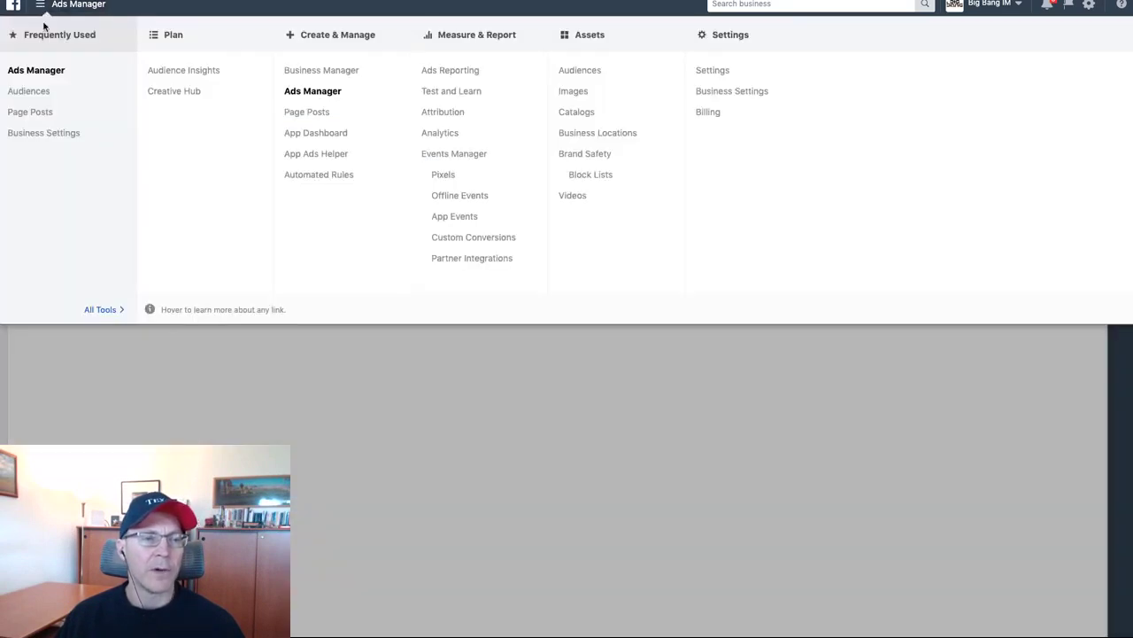
pyautogui.click(307, 112)
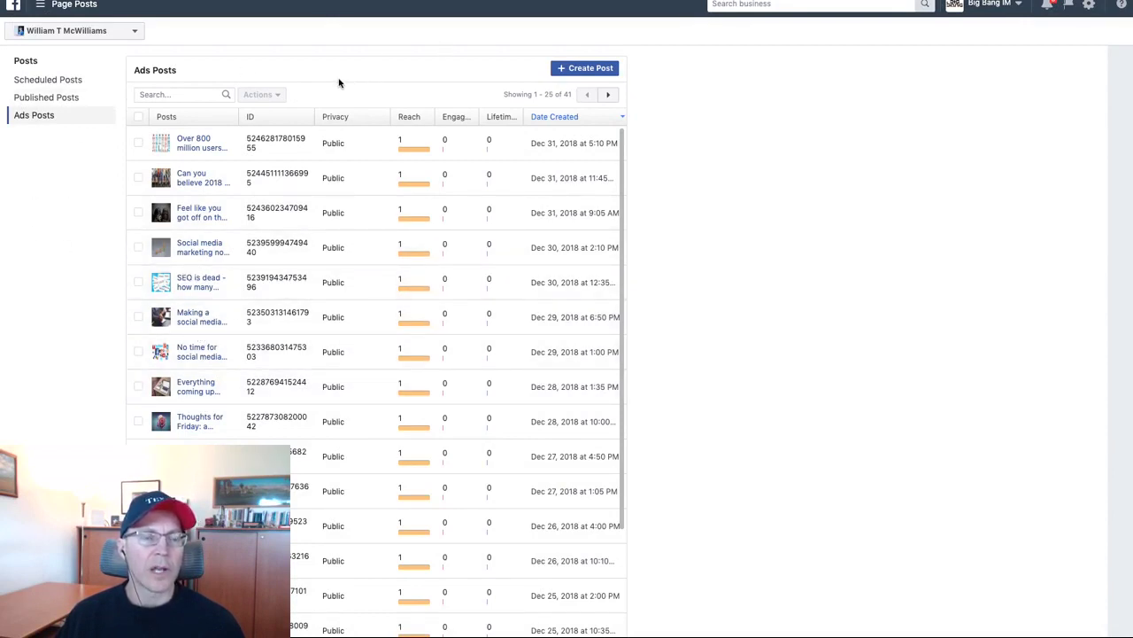
pyautogui.moveTo(128, 71); pyautogui.dragTo(184, 71)
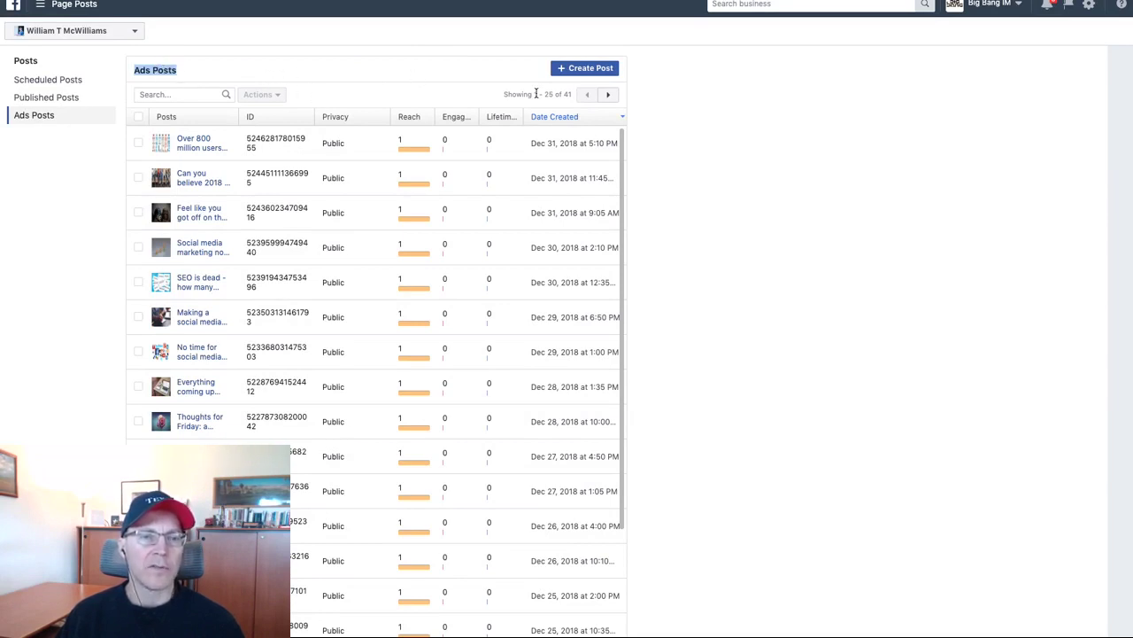
pyautogui.click(41, 102)
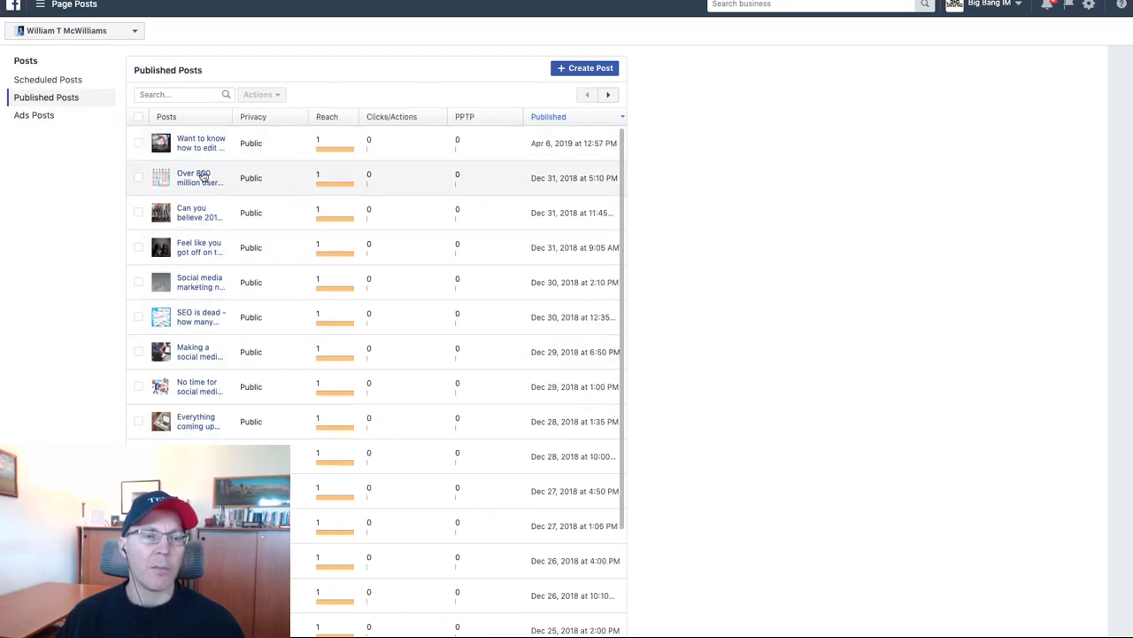
pyautogui.click(32, 122)
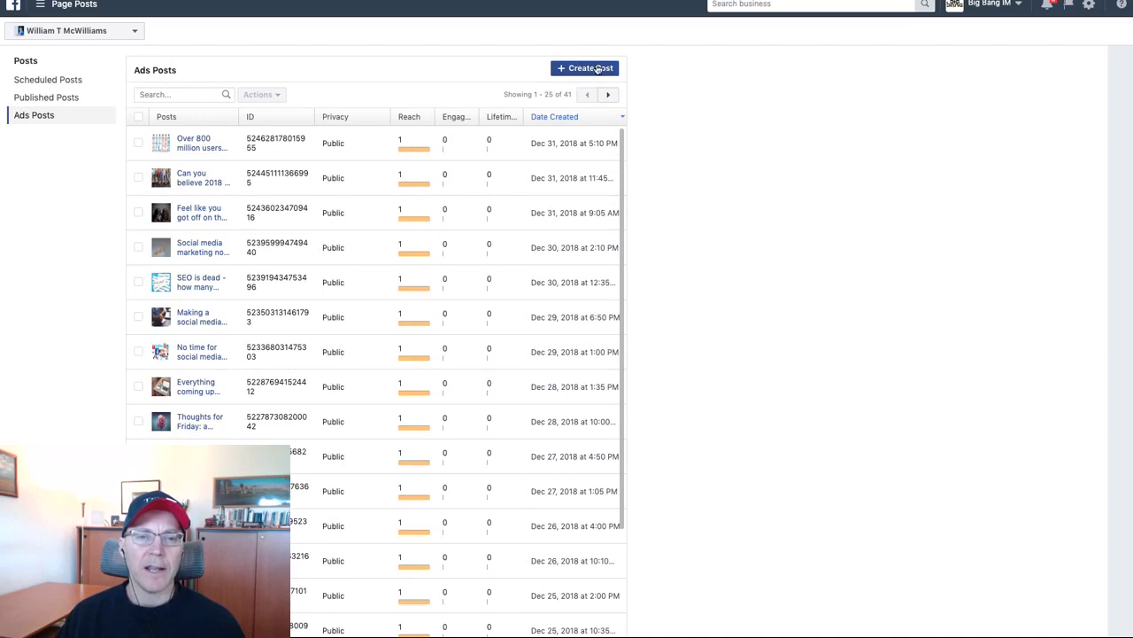
# Start an unpublished photo post and upload the USB-Phone-Emergency-Charger JPEG from Demo Folder as its image
pyautogui.click(596, 69)
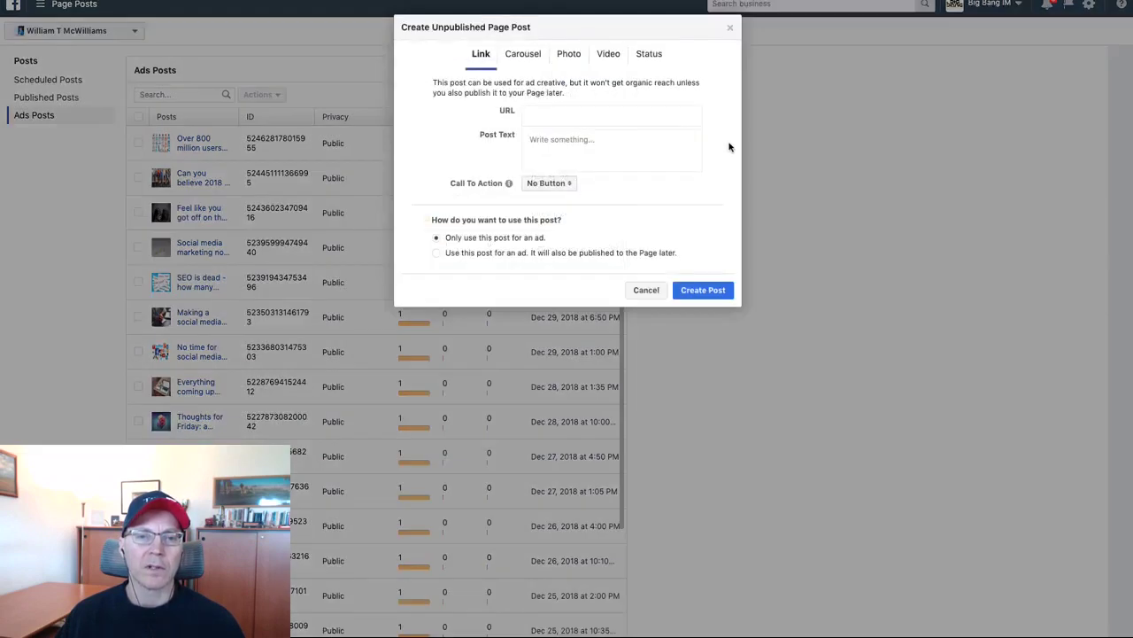
pyautogui.click(569, 54)
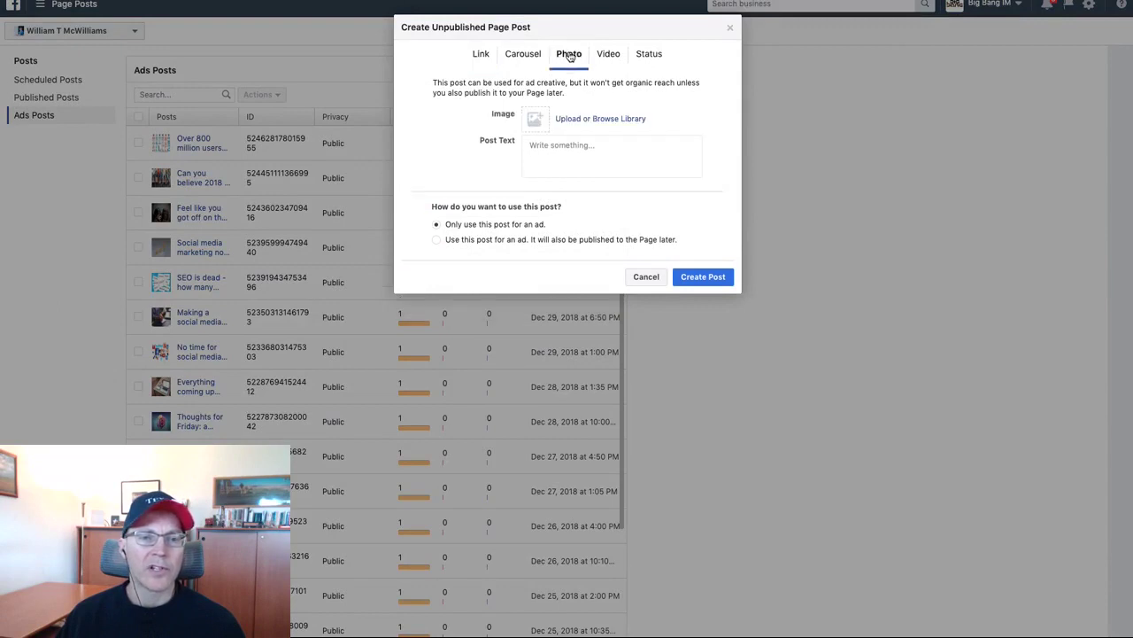
pyautogui.click(580, 122)
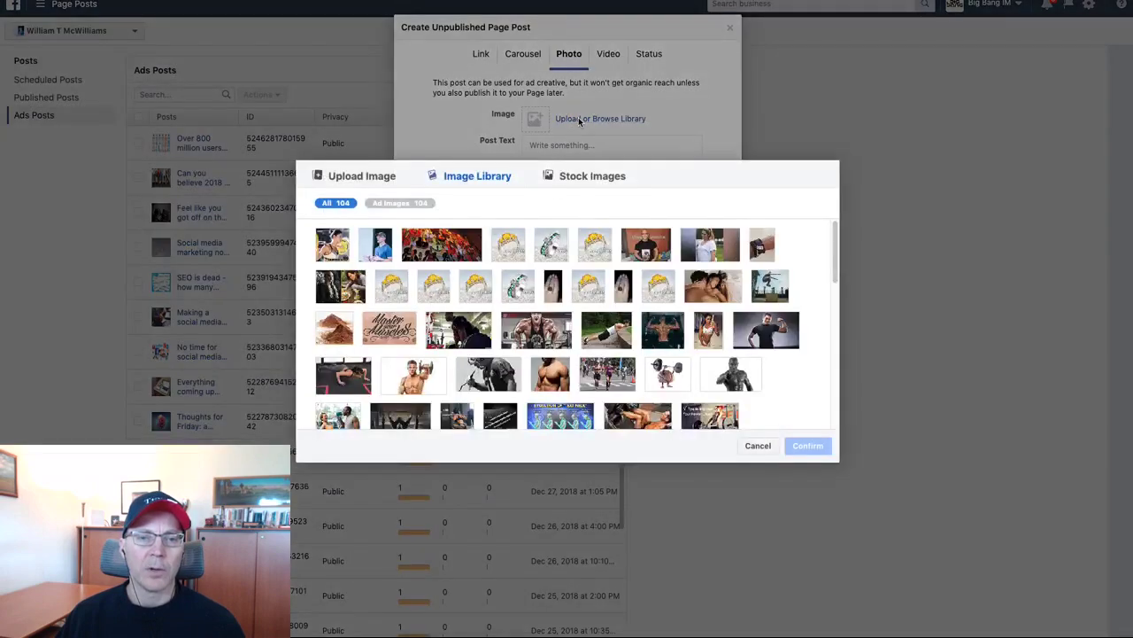
pyautogui.click(368, 180)
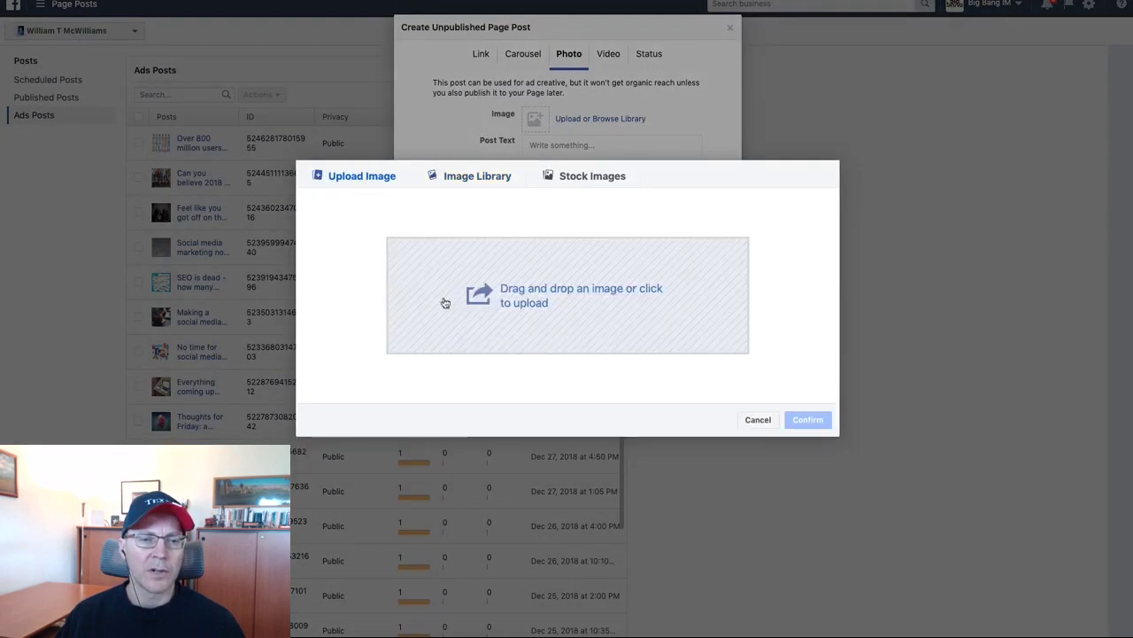
pyautogui.click(547, 285)
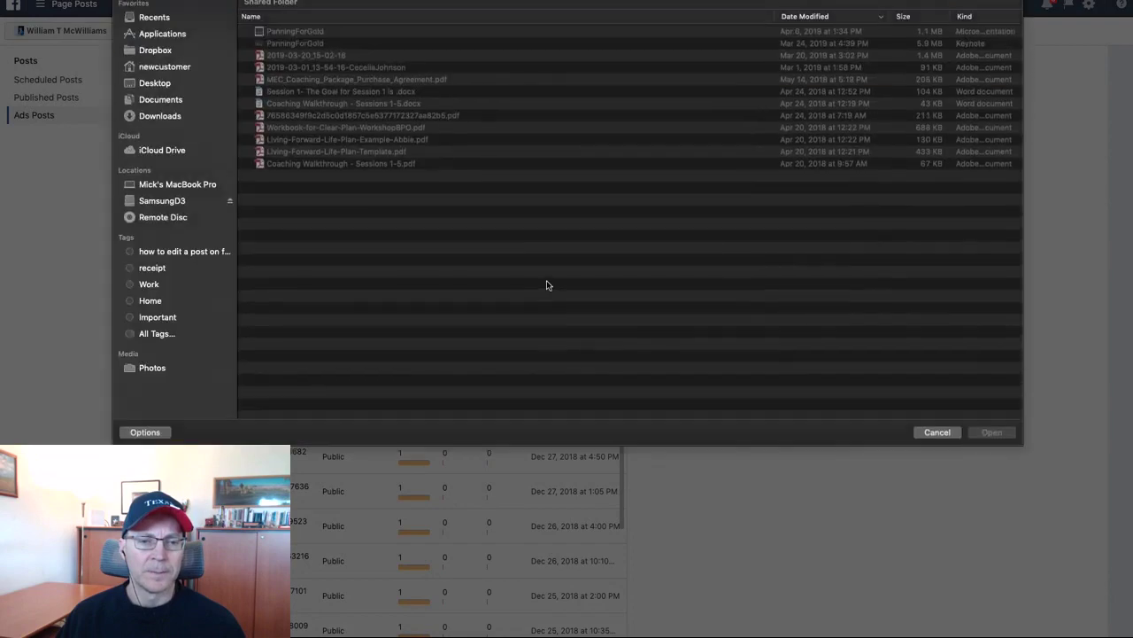
pyautogui.click(558, 4)
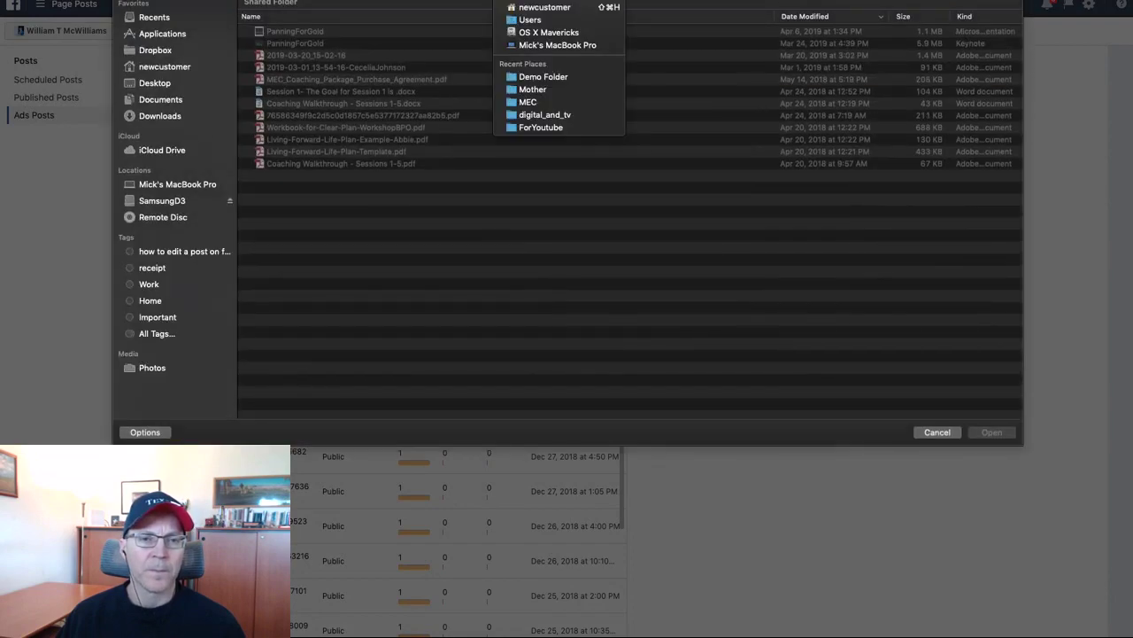
pyautogui.click(554, 77)
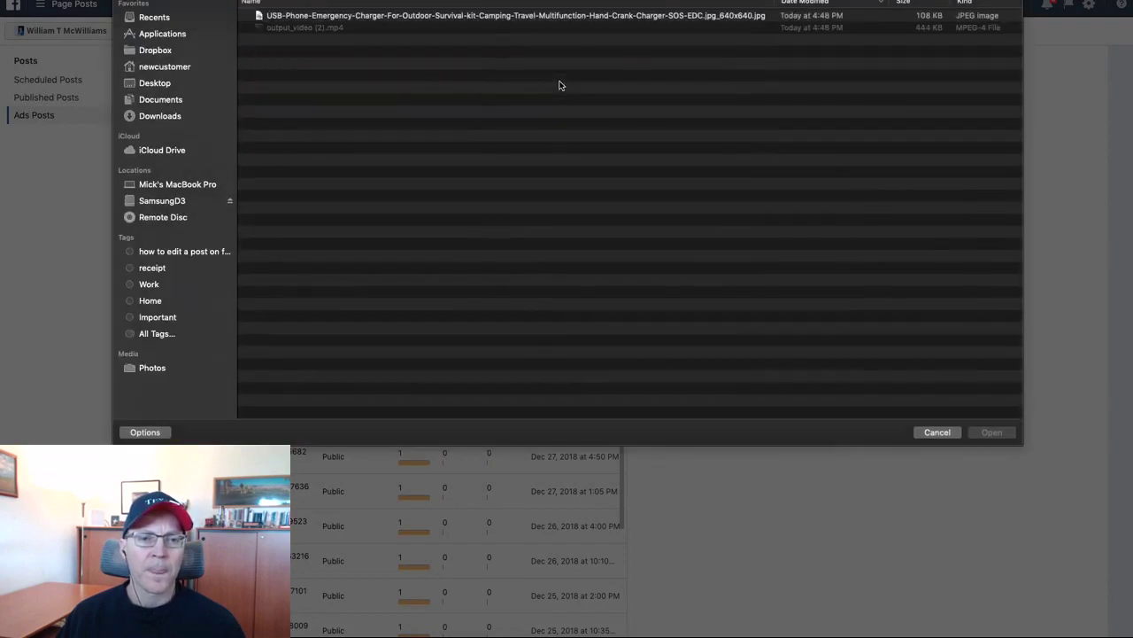
pyautogui.click(471, 17)
pyautogui.click(990, 432)
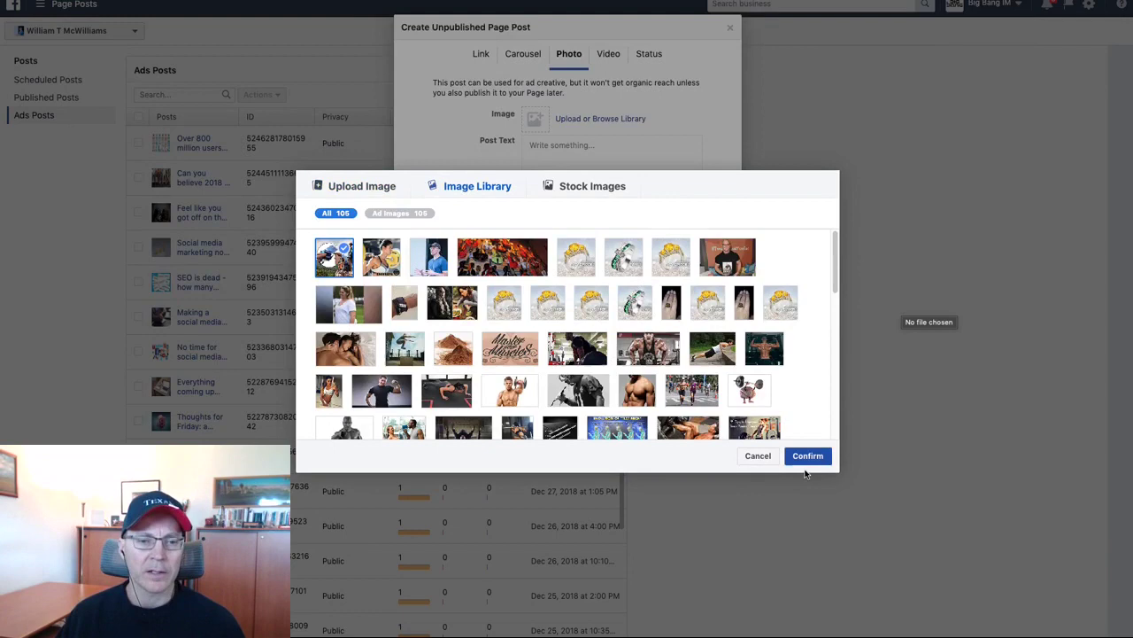
pyautogui.click(807, 456)
# Write the post text "Tired of having your phone go dead while far away from any electrical outlet."
pyautogui.click(571, 153)
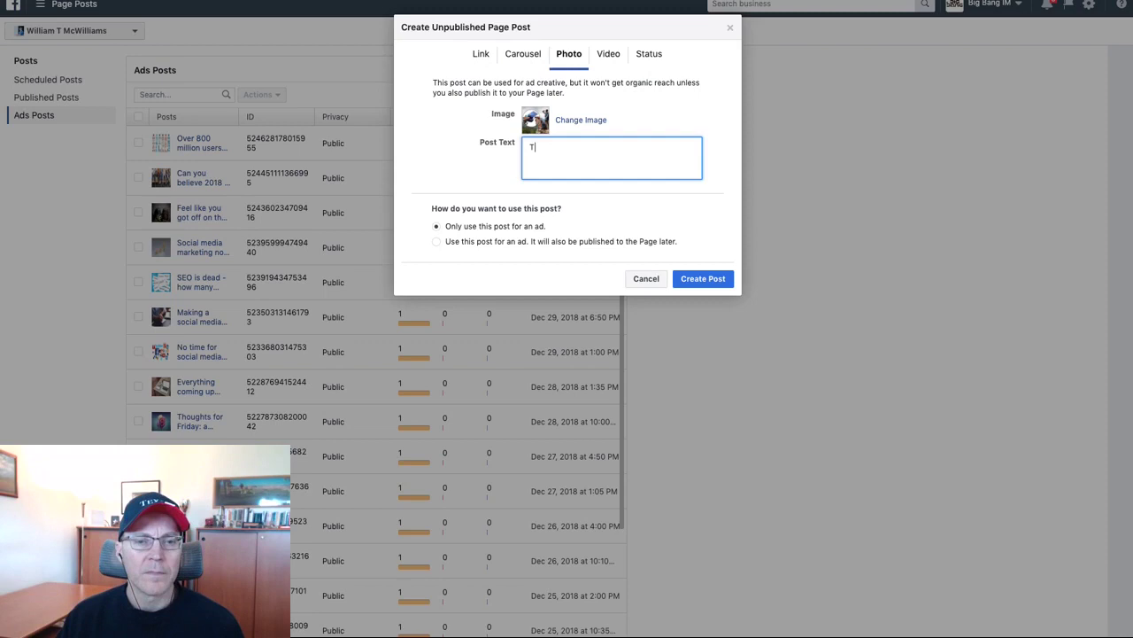
pyautogui.write('ired of ')
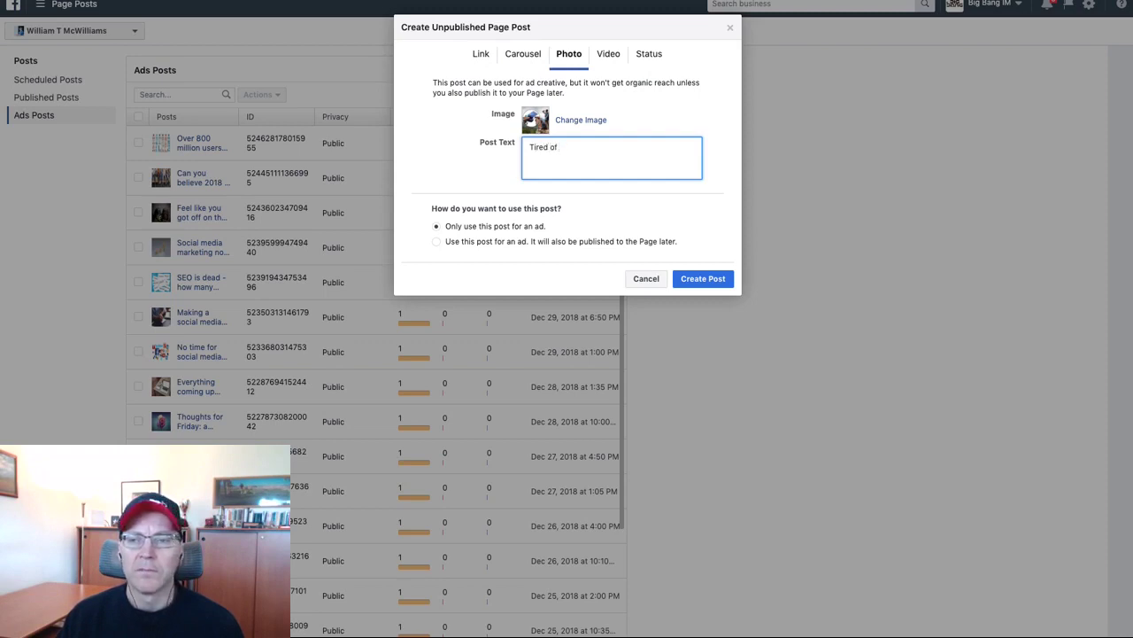
pyautogui.write('having your ')
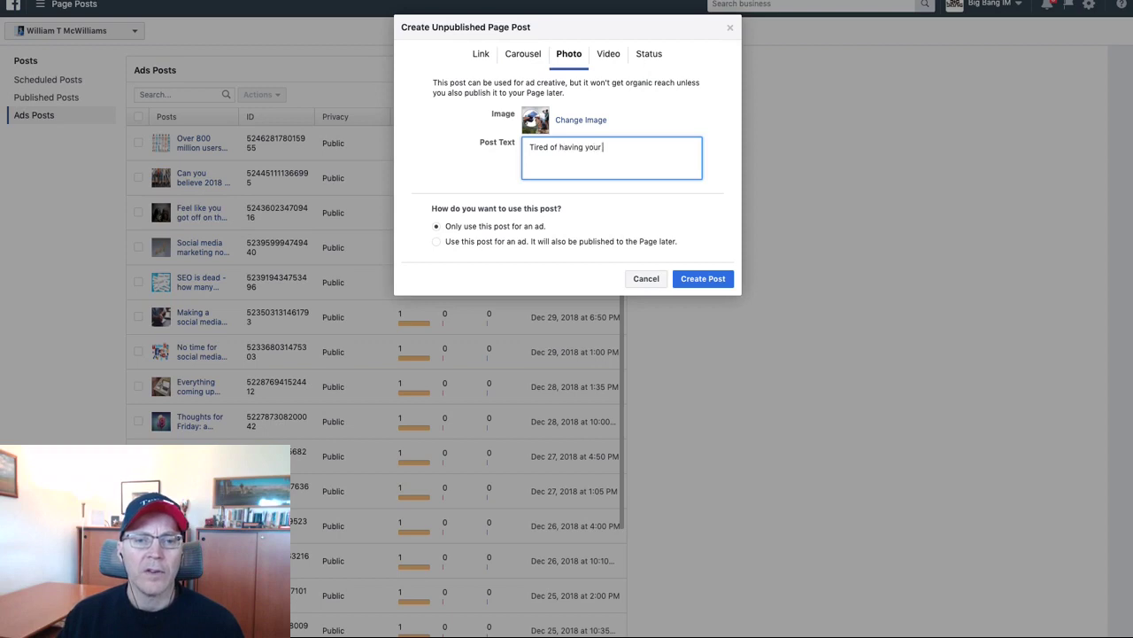
pyautogui.write('phone ')
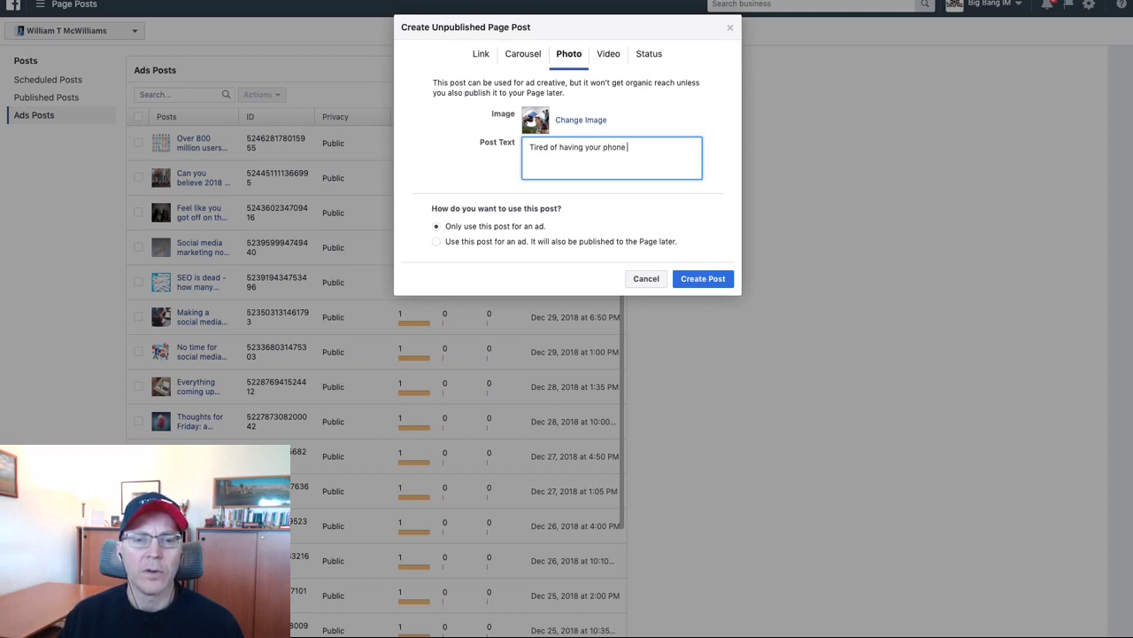
pyautogui.write('go dead')
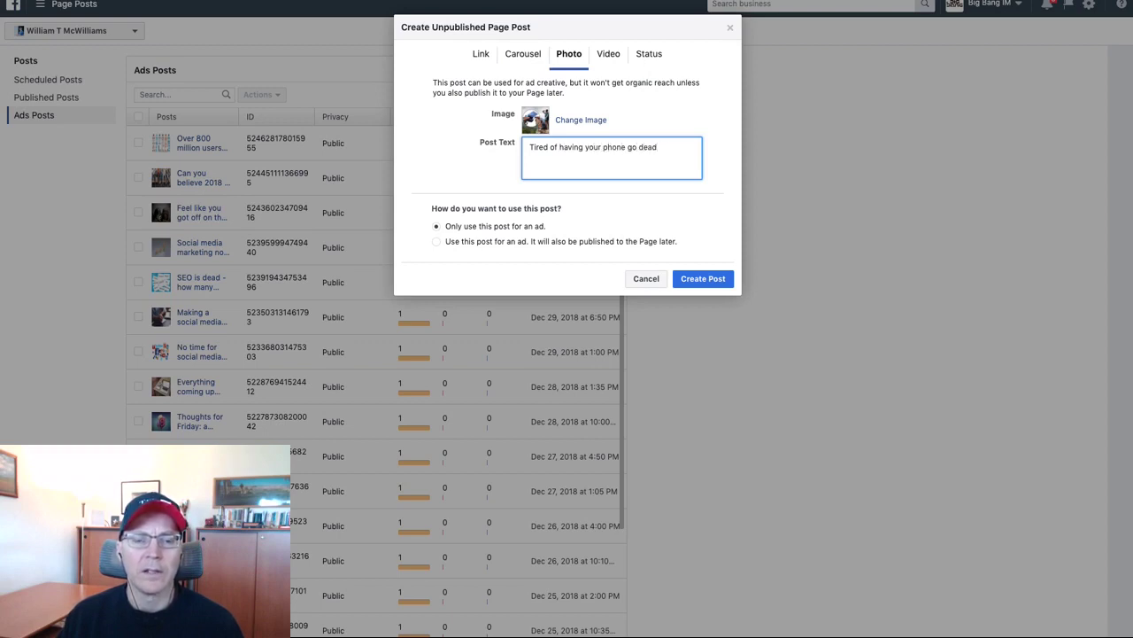
pyautogui.write(' while far')
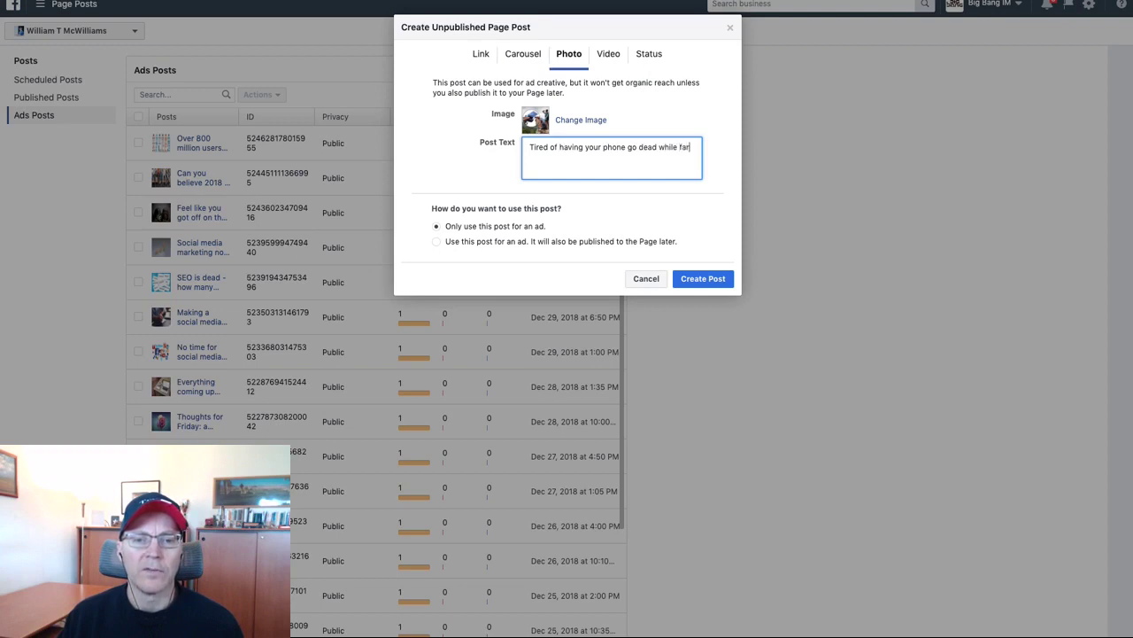
pyautogui.write(' away from a')
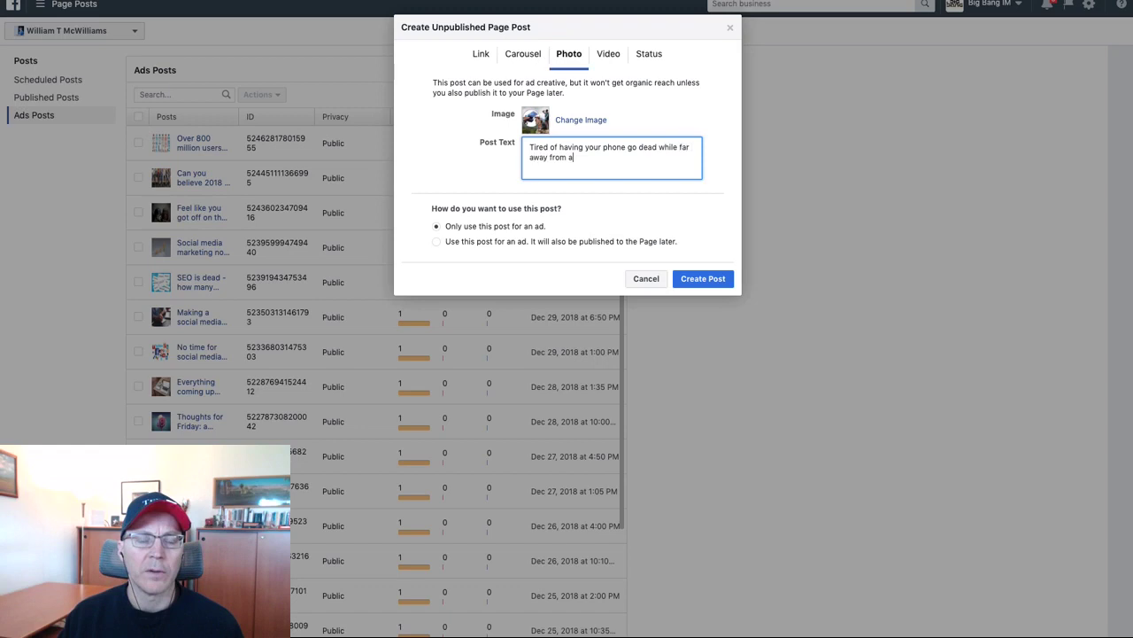
pyautogui.write('ny elec')
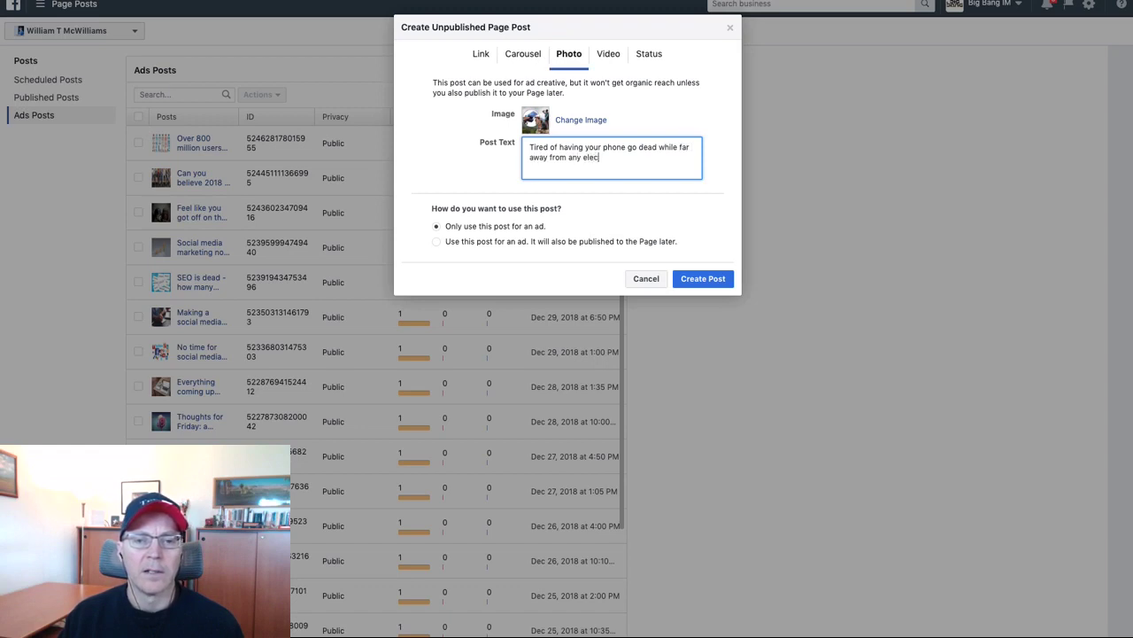
pyautogui.write('trical outlet')
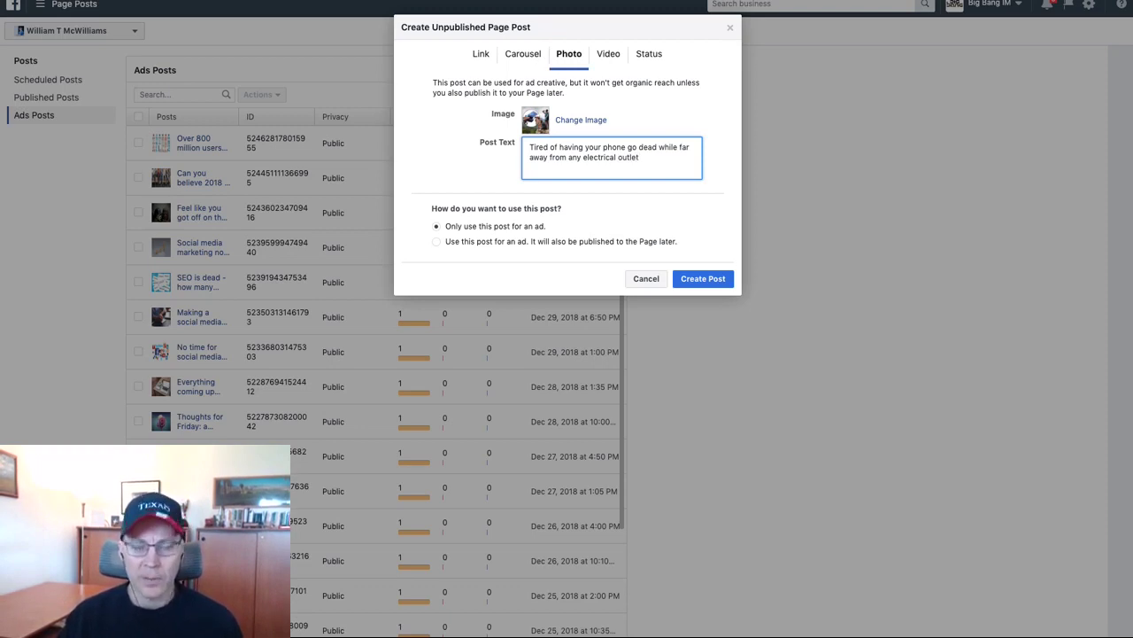
pyautogui.write('.')
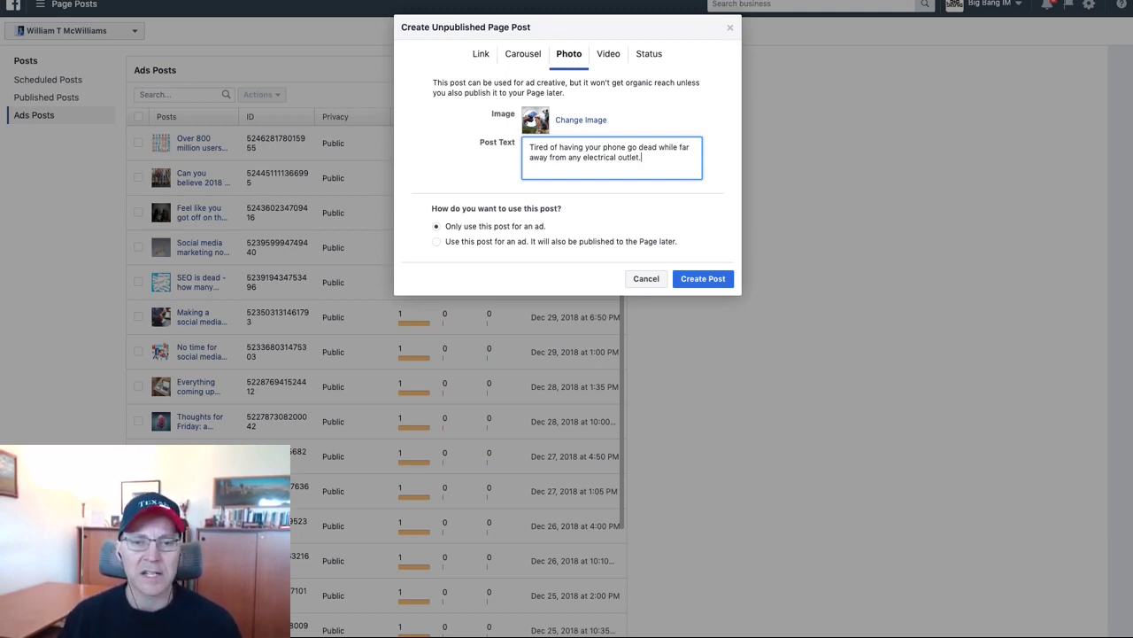
pyautogui.press('Return')
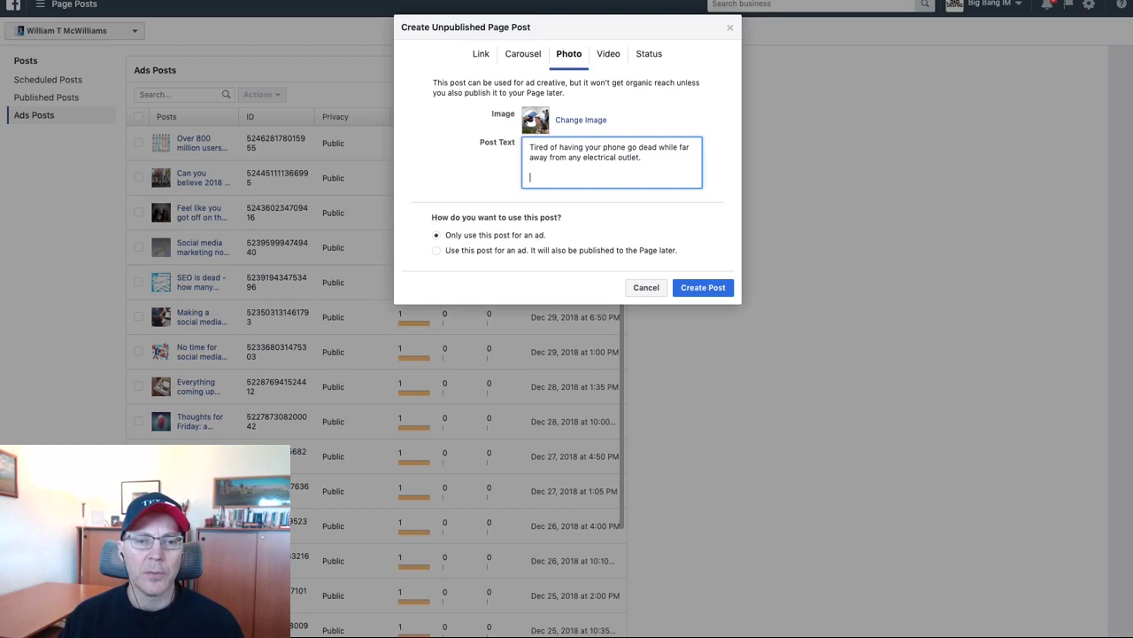
pyautogui.write('h')
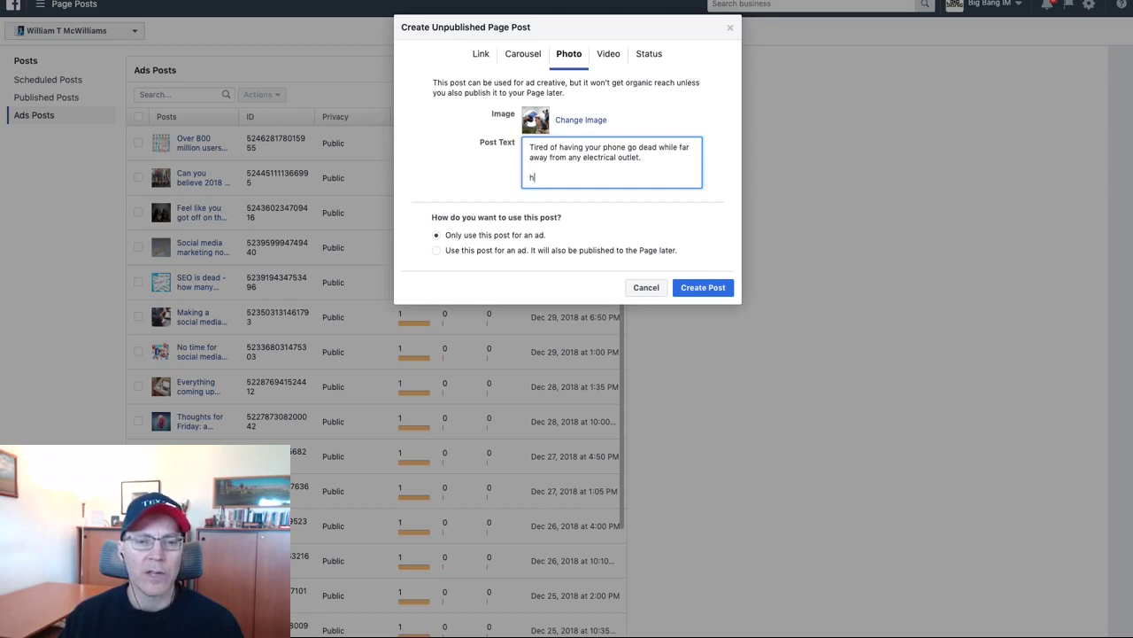
pyautogui.write('ttps://')
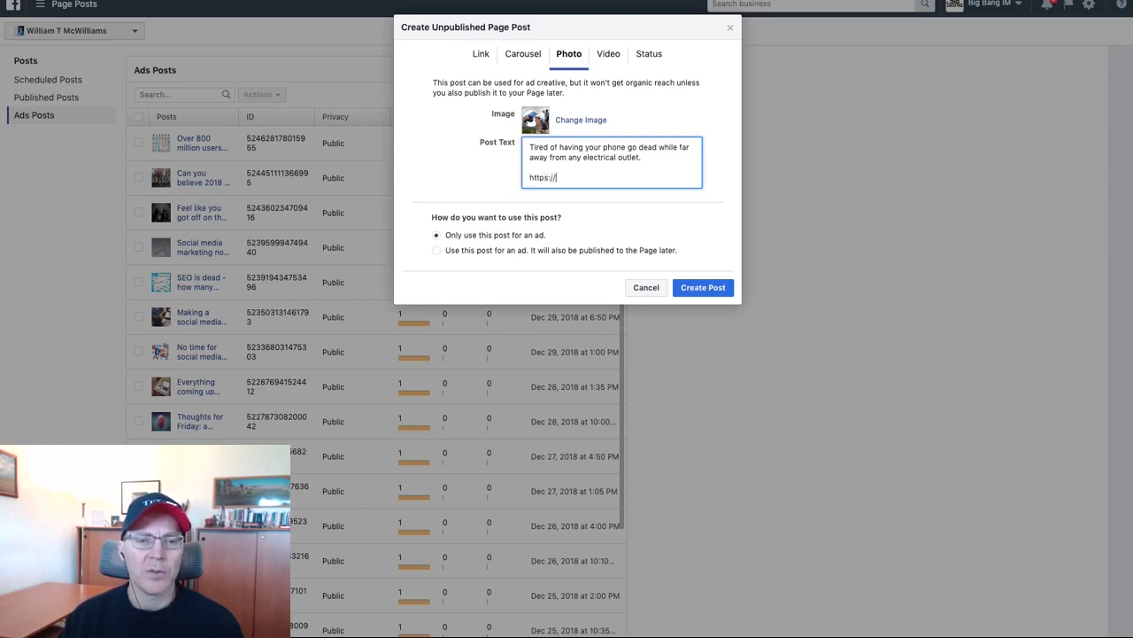
pyautogui.write('google')
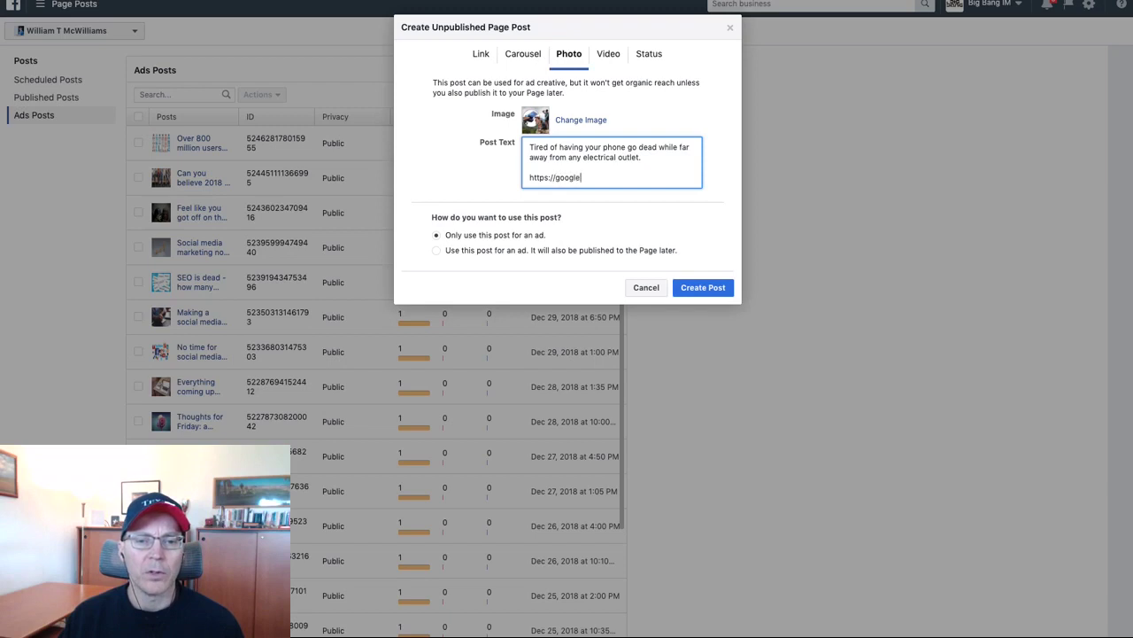
pyautogui.write('.com')
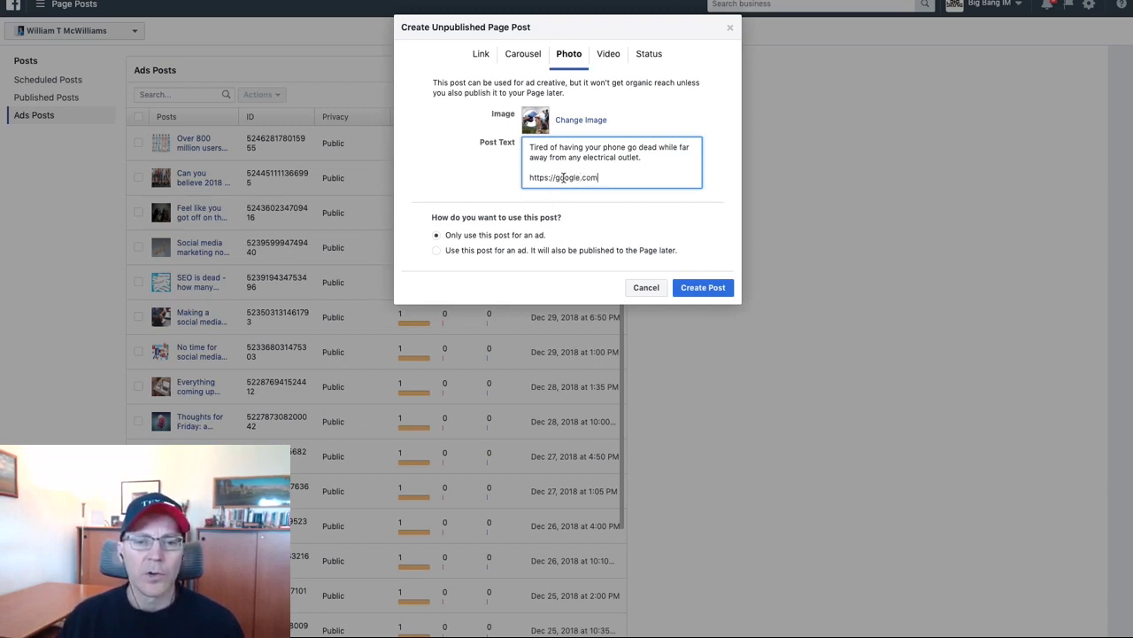
pyautogui.moveTo(530, 177); pyautogui.dragTo(554, 177)
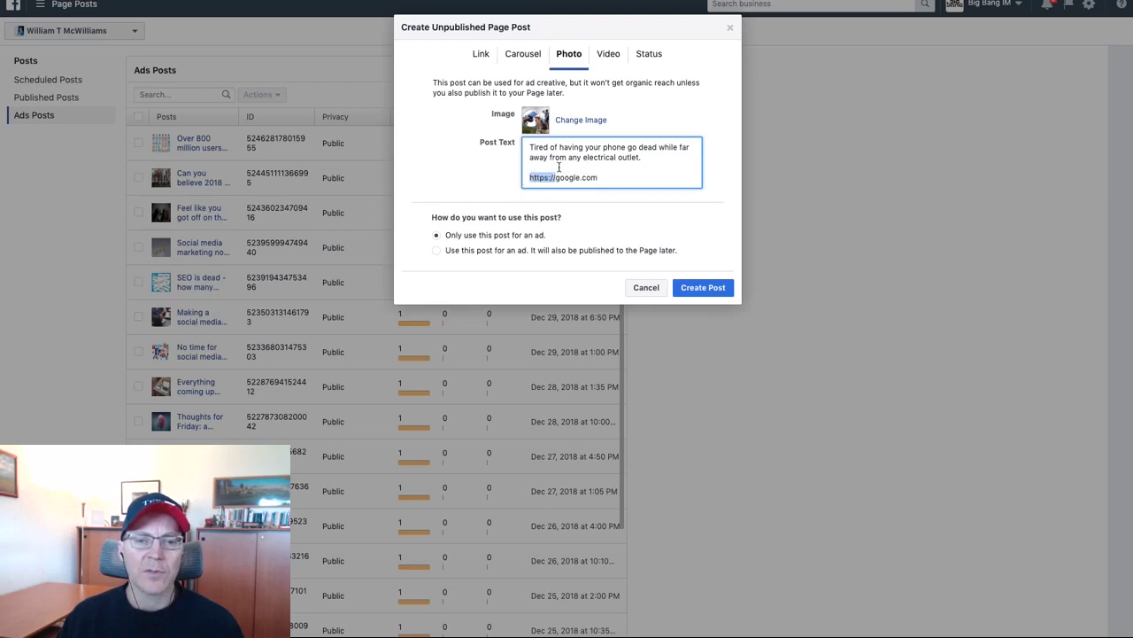
pyautogui.press('BackSpace')
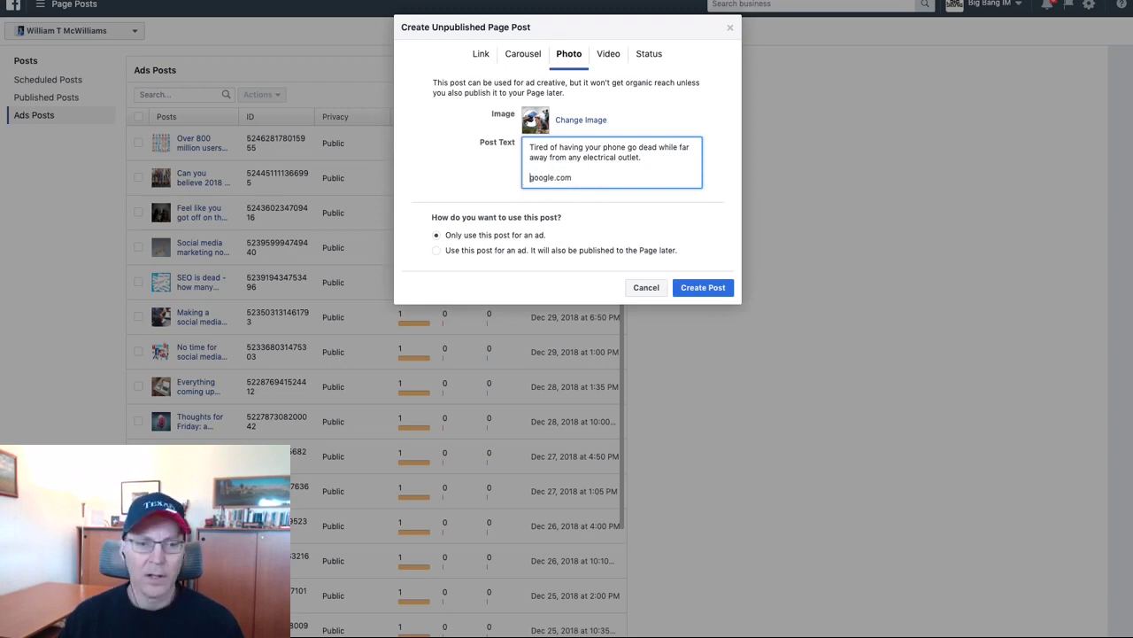
# Insert the right-arrow symbol emoji at the start of the link line in the post text, replacing the selected word "google"
pyautogui.doubleClick(613, 179)
pyautogui.rightClick(613, 179)
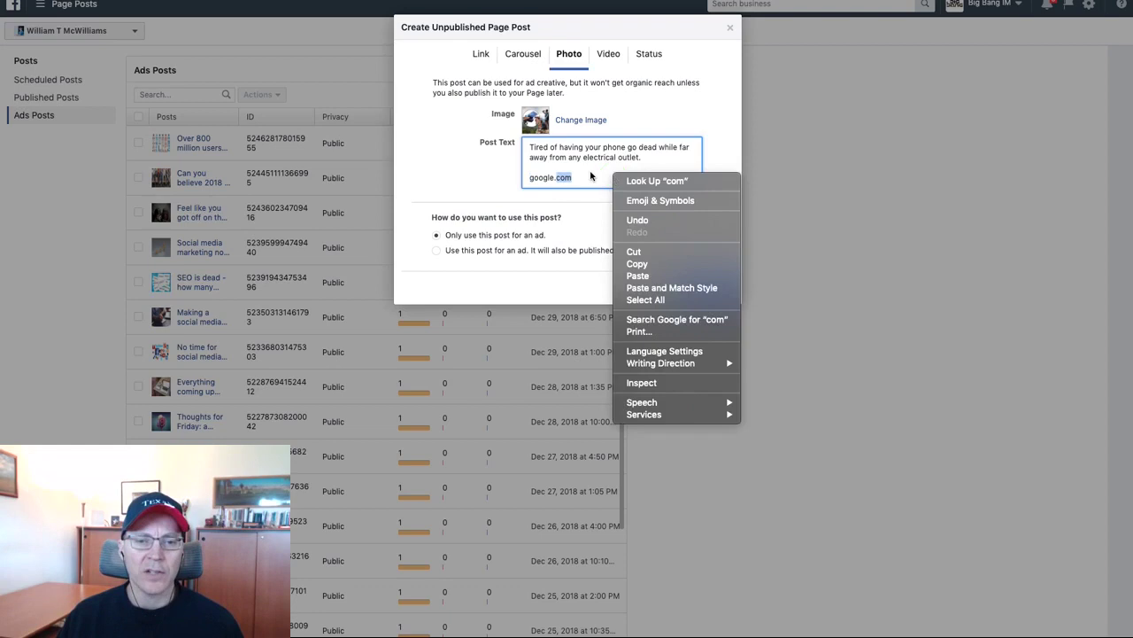
pyautogui.click(559, 178)
pyautogui.click(529, 178)
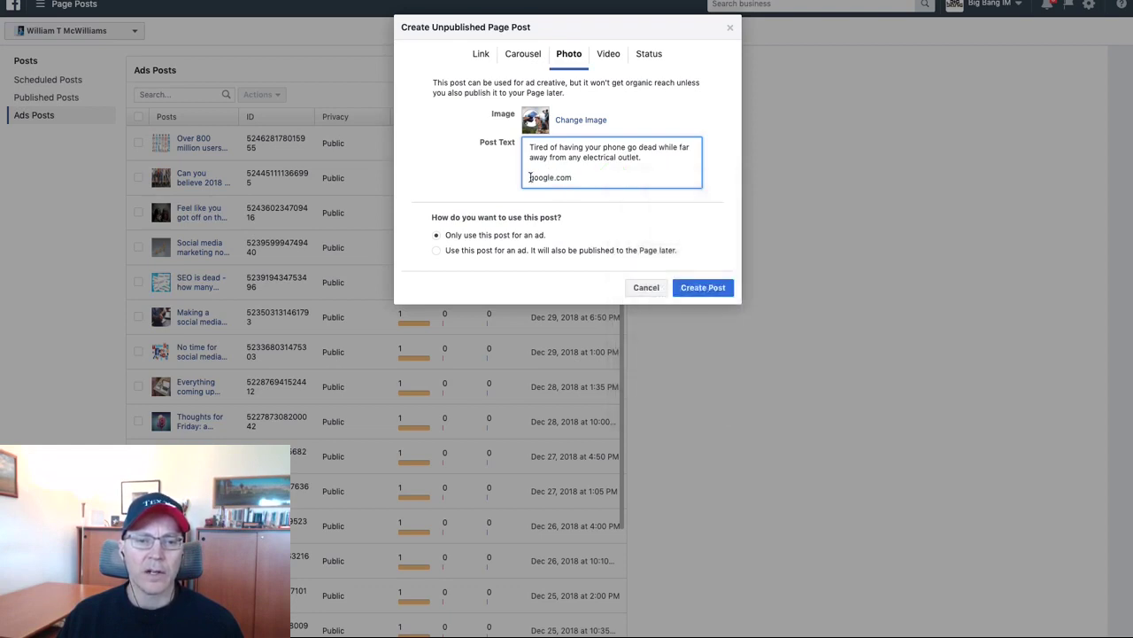
pyautogui.rightClick(529, 177)
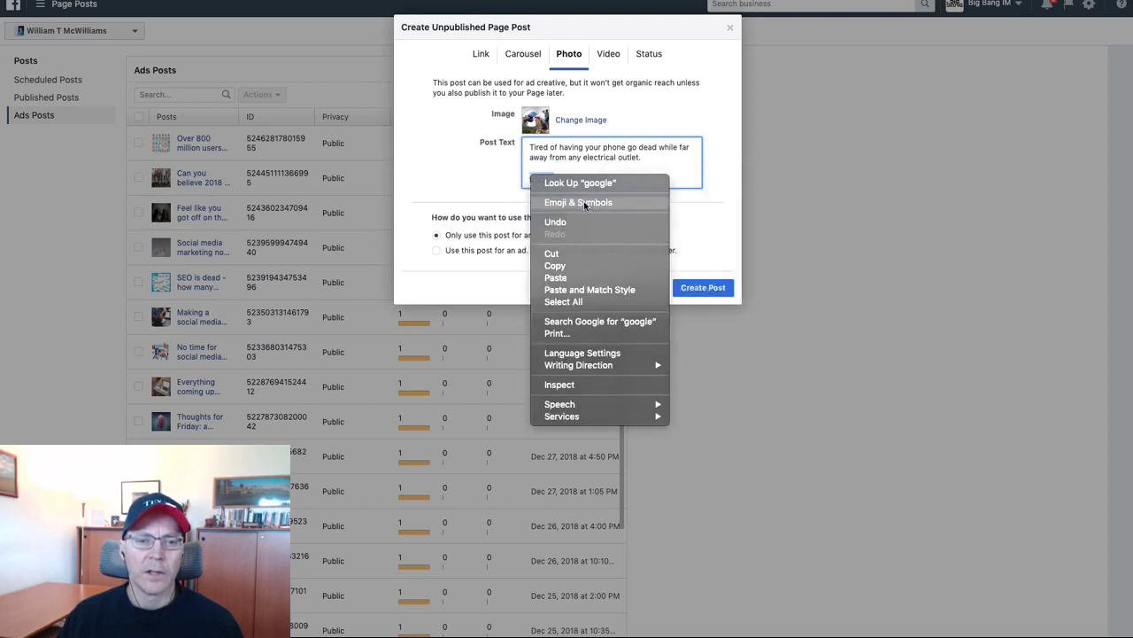
pyautogui.press('Escape')
pyautogui.press('ctrl+super+space')
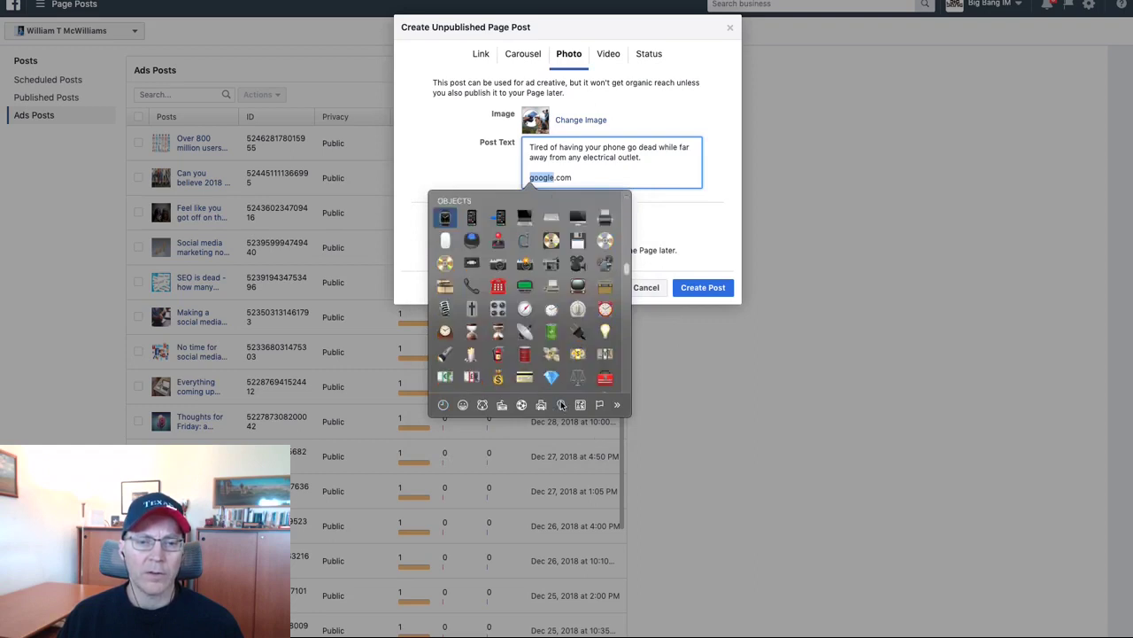
pyautogui.scroll(-10, 549, 343)
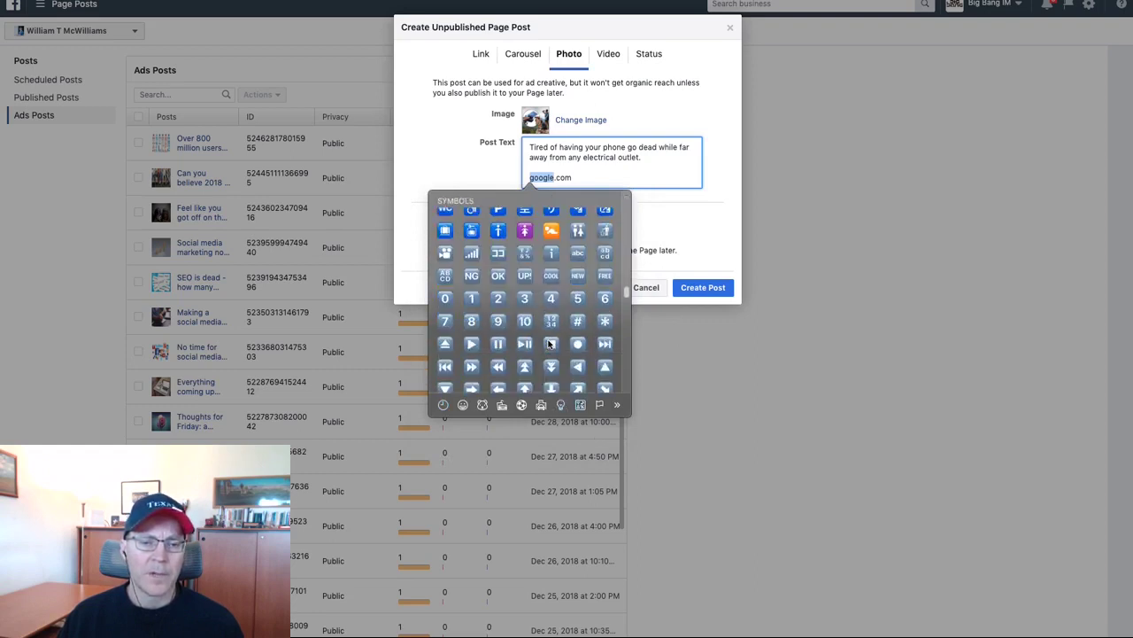
pyautogui.scroll(4, 549, 343)
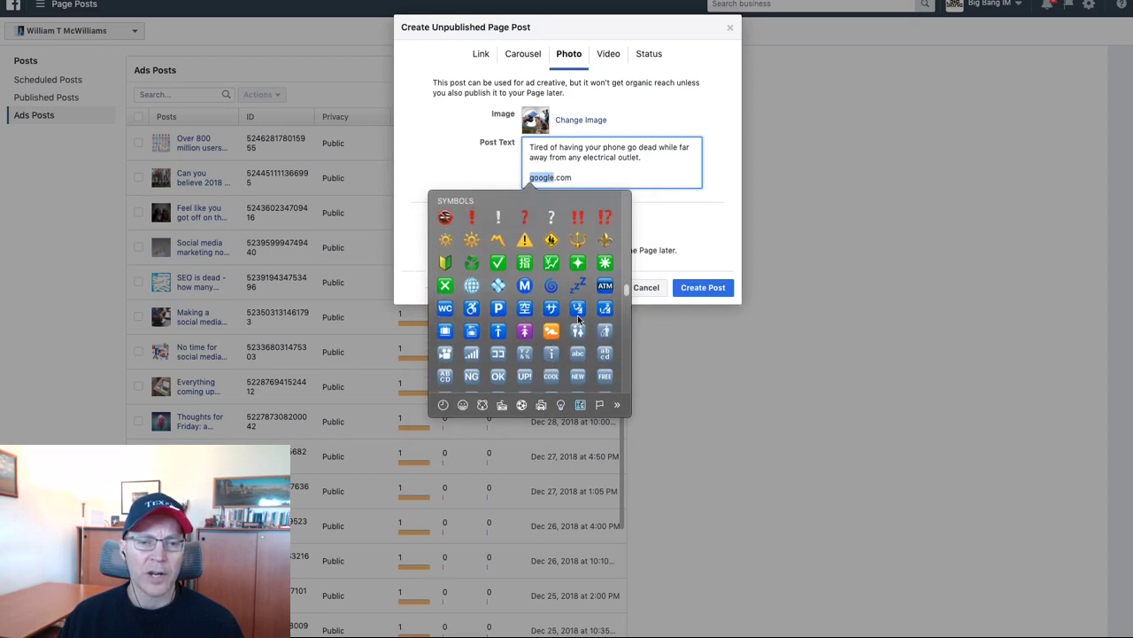
pyautogui.scroll(-8, 578, 316)
pyautogui.scroll(3, 577, 319)
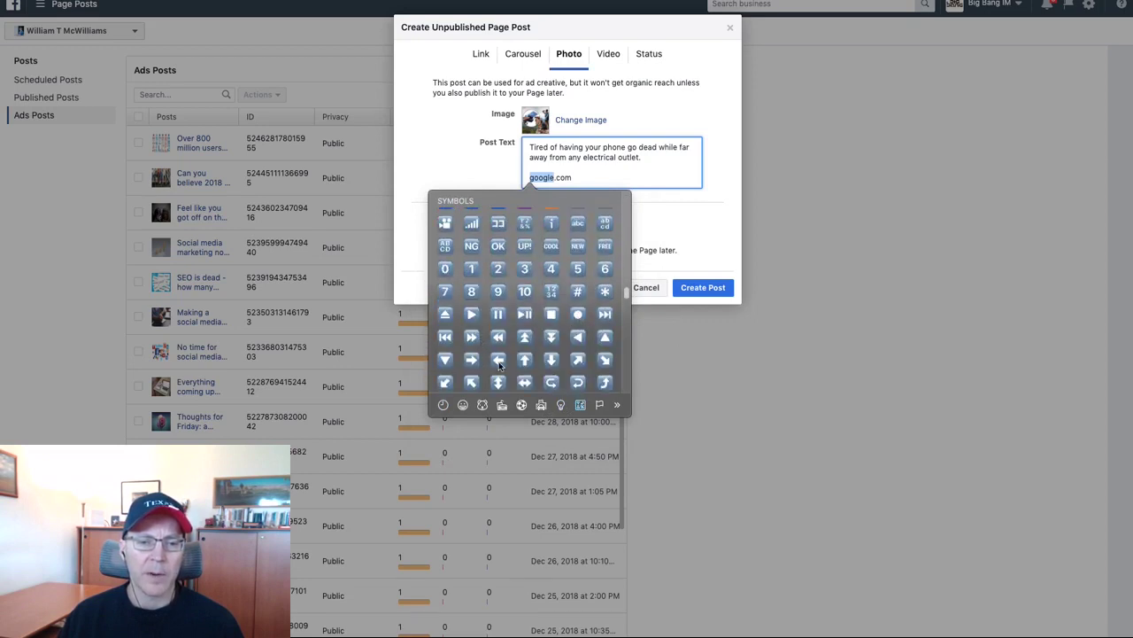
pyautogui.click(471, 358)
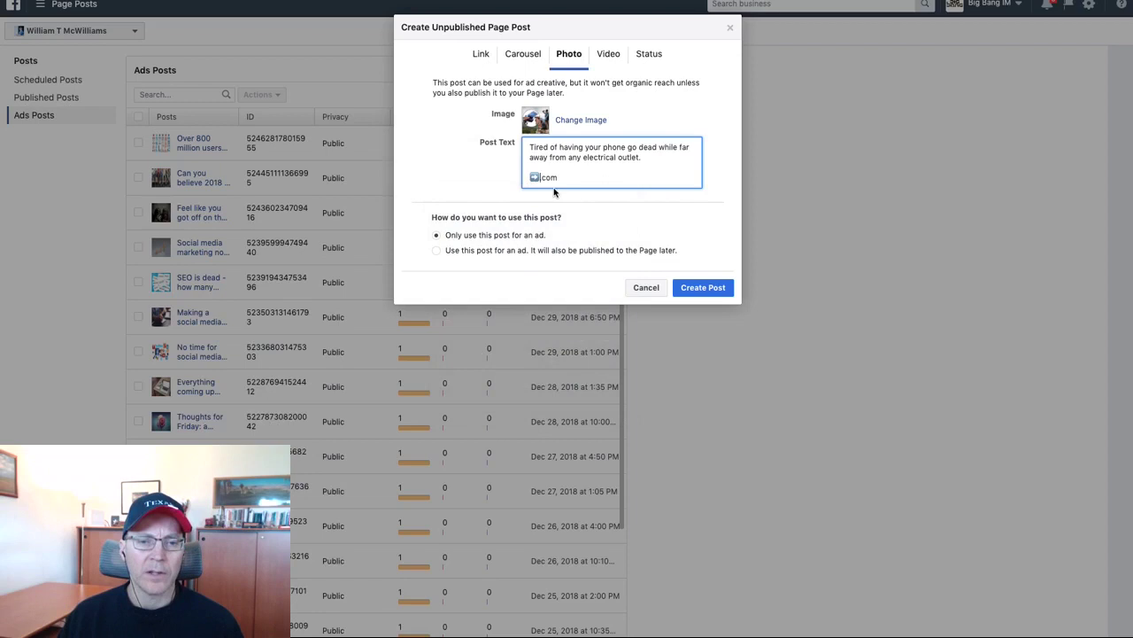
# Restore the link after the arrow emoji and a space so the line reads "➡️ google.com"
pyautogui.write('.  ➡️ g')
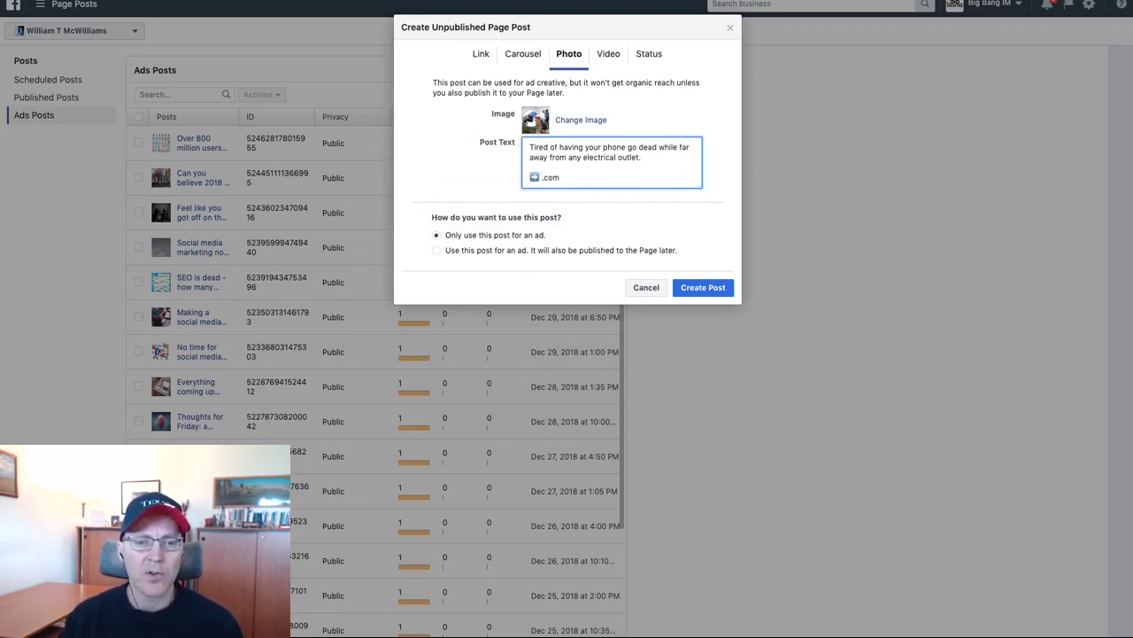
pyautogui.write('oogl')
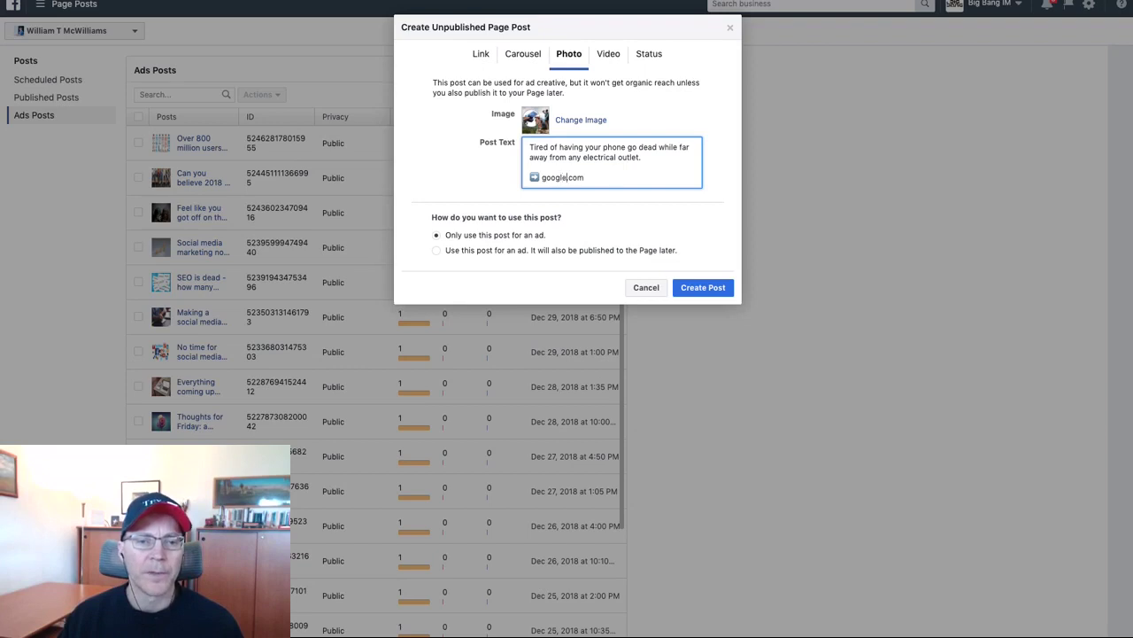
pyautogui.write('e')
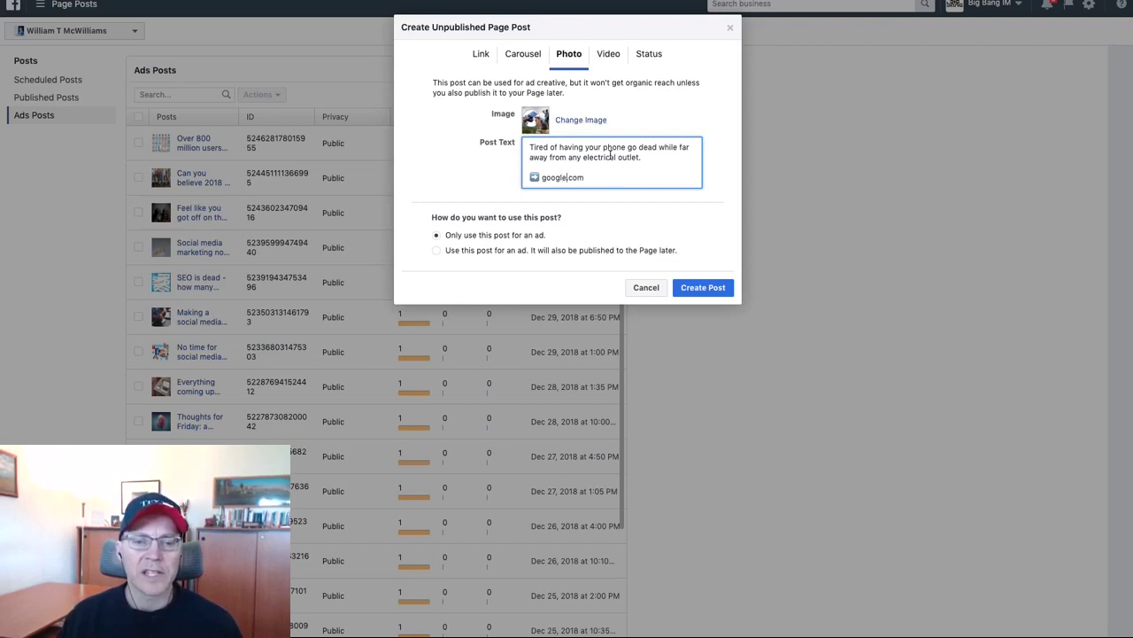
pyautogui.write('.')
# Add the call to action "Get Yours Now!" below a blank line after the google.com link
pyautogui.click(584, 177)
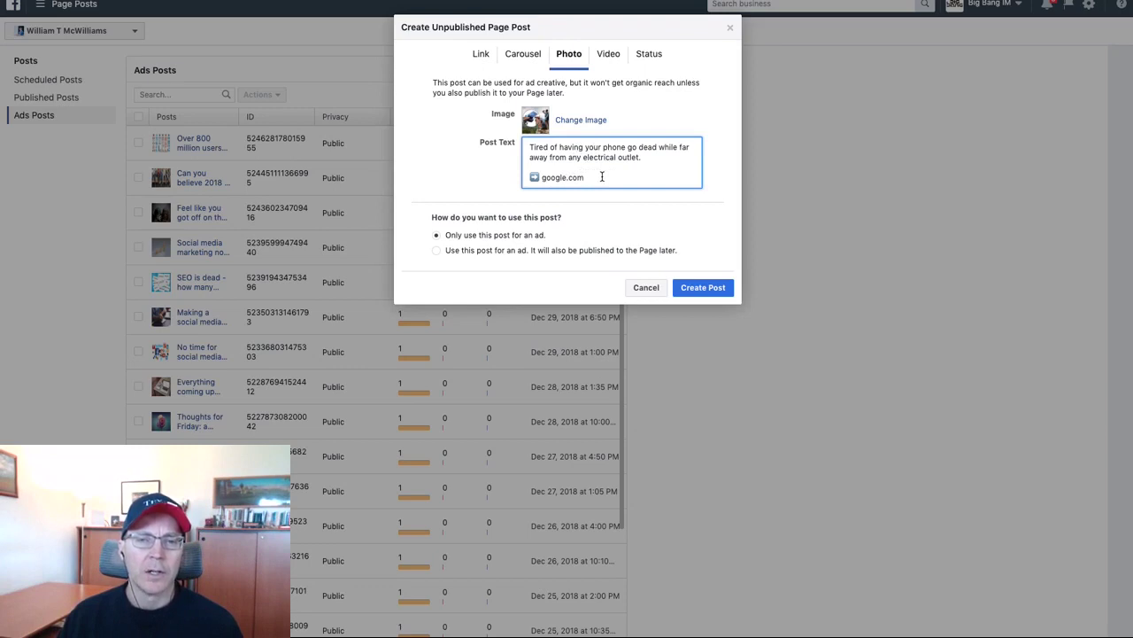
pyautogui.press('Return')
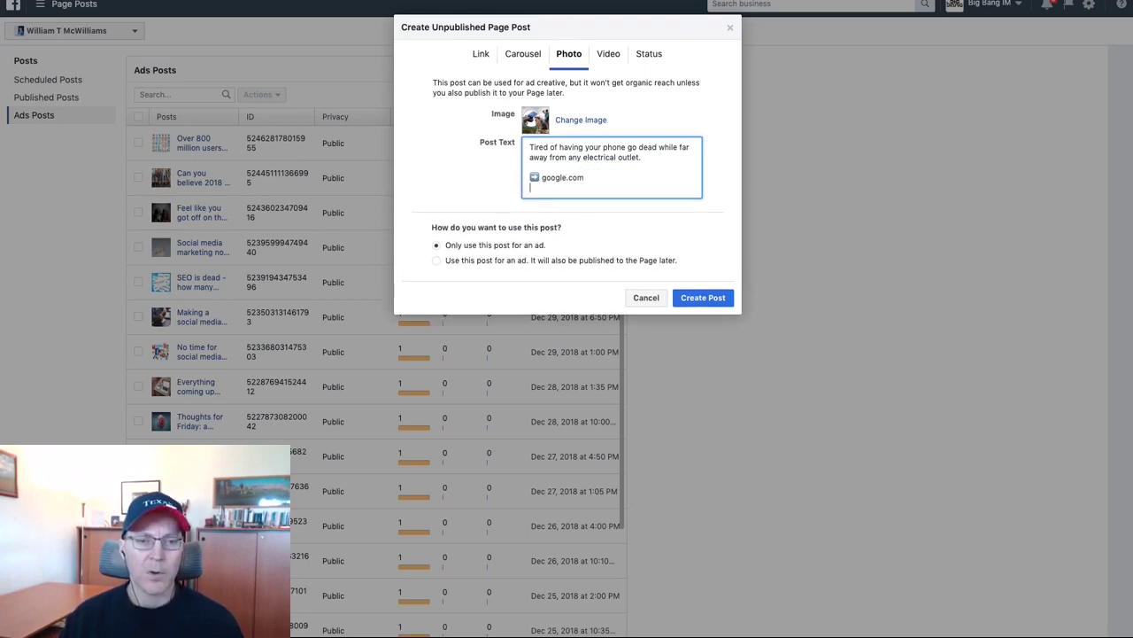
pyautogui.press('Return')
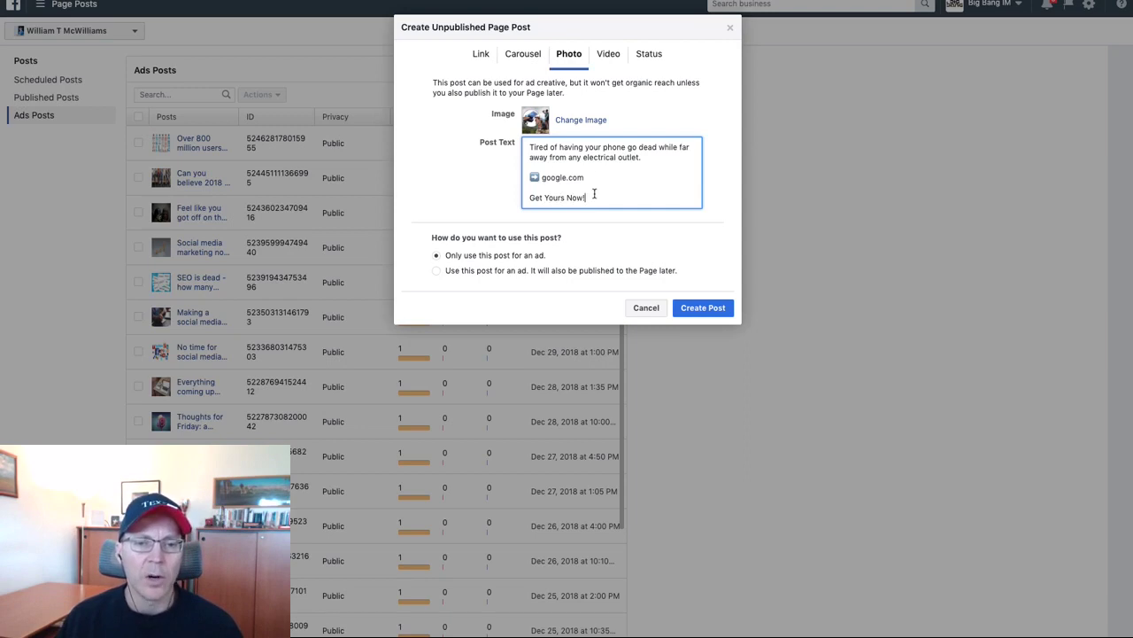
# Copy the entire post text and create the unpublished photo post for ad use only
pyautogui.moveTo(595, 194); pyautogui.dragTo(521, 147)
pyautogui.rightClick(556, 155)
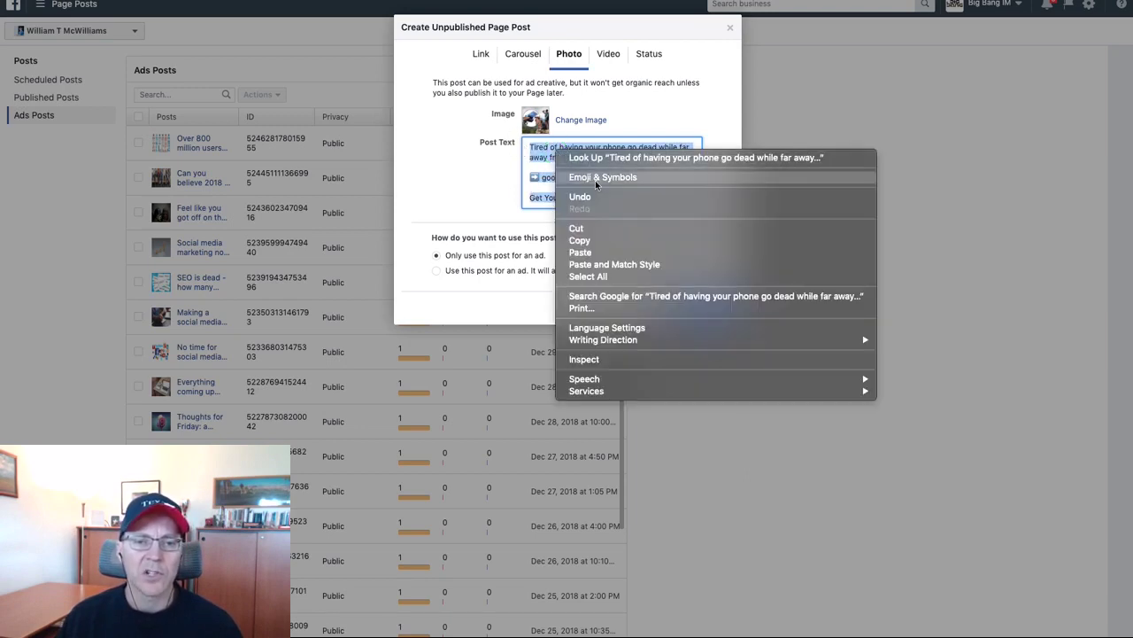
pyautogui.click(589, 240)
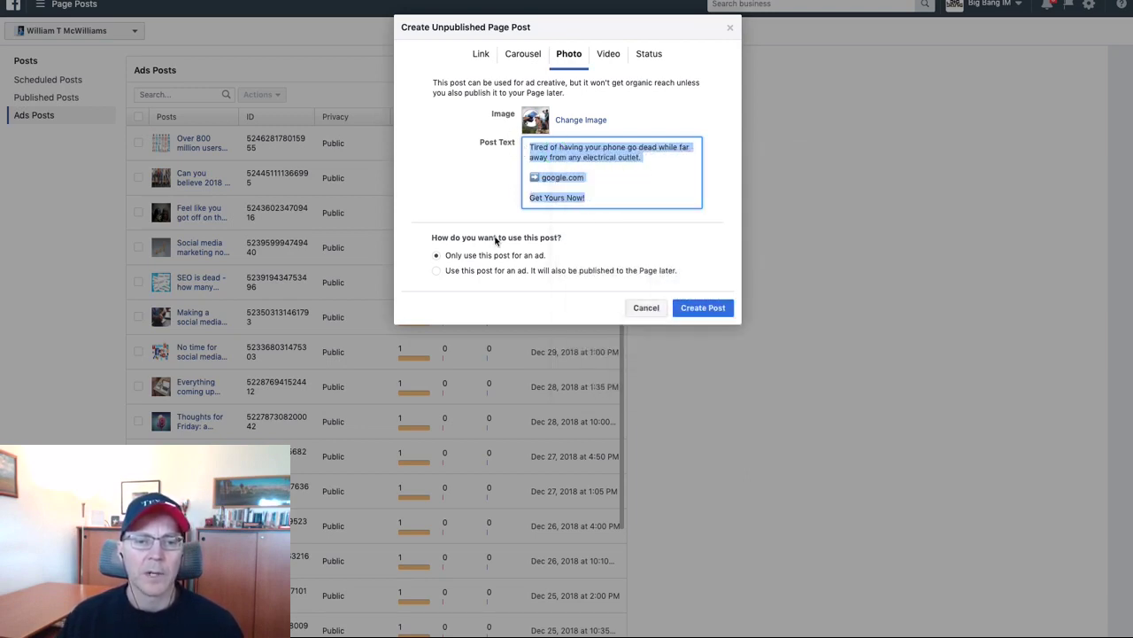
pyautogui.click(708, 308)
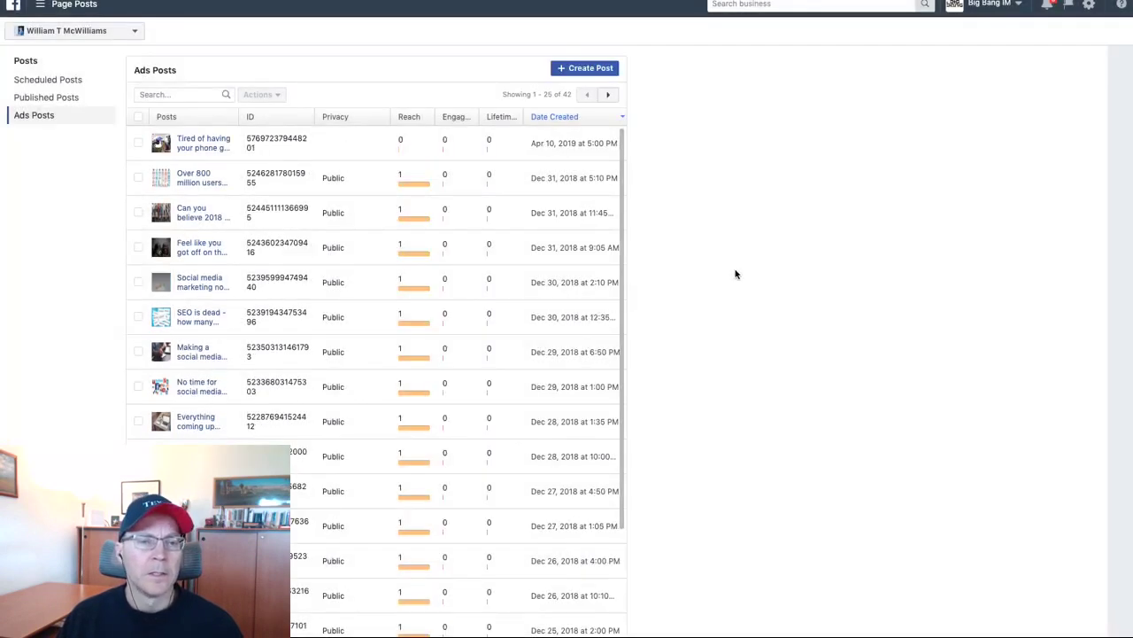
# Start an unpublished video post with the uploaded file output_video (2).mp4 as its video, keeping the first thumbnail
pyautogui.click(586, 68)
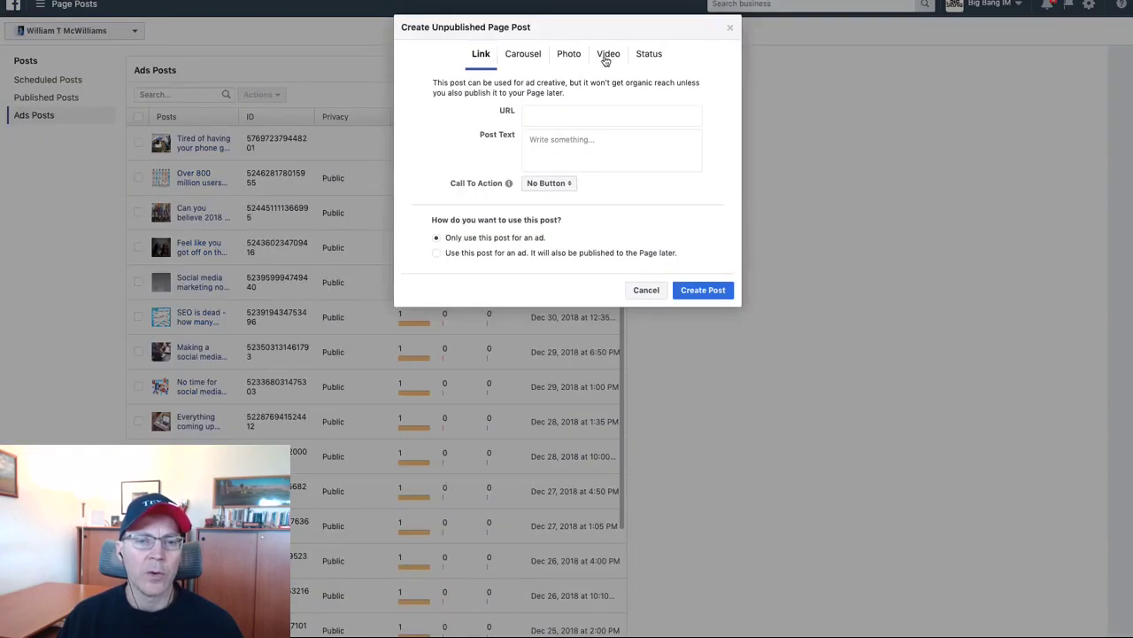
pyautogui.click(607, 57)
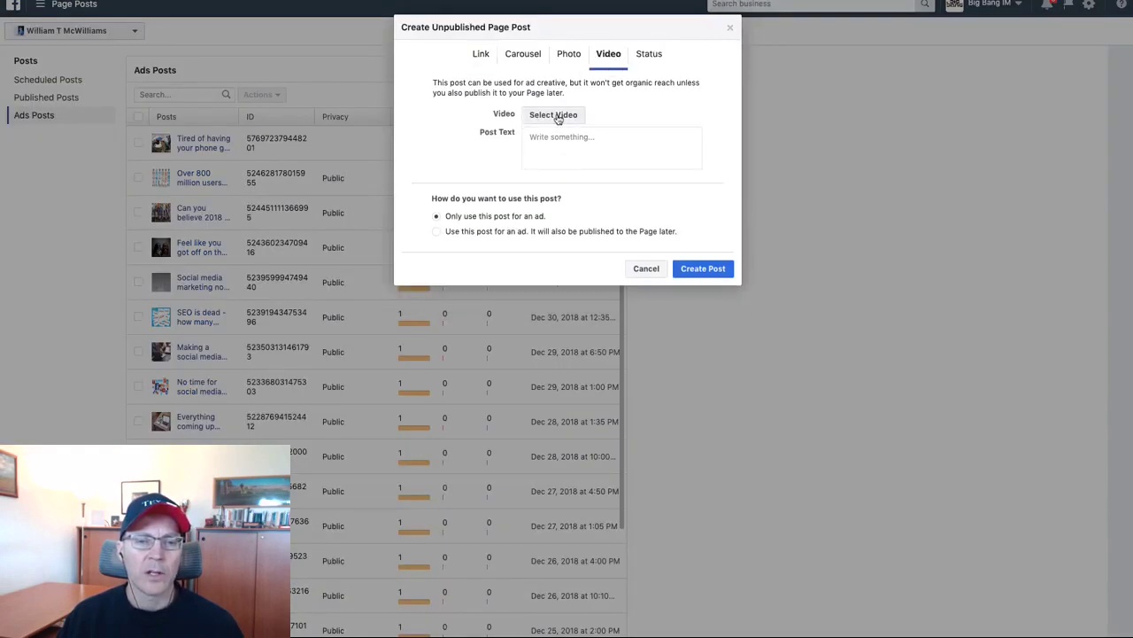
pyautogui.click(556, 116)
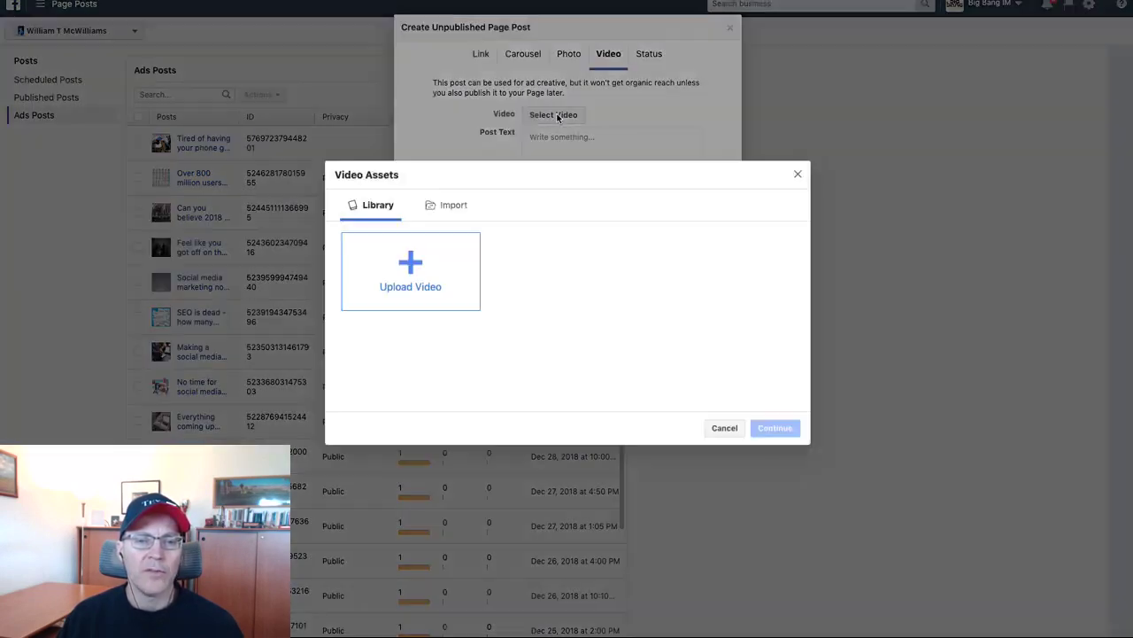
pyautogui.click(420, 256)
pyautogui.click(320, 28)
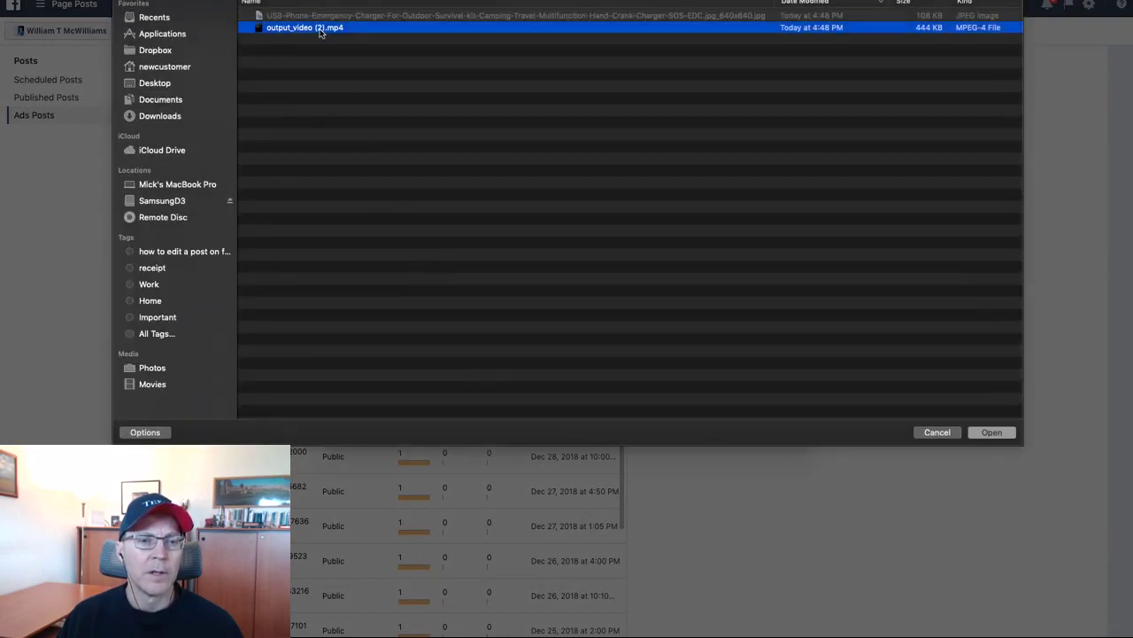
pyautogui.click(992, 433)
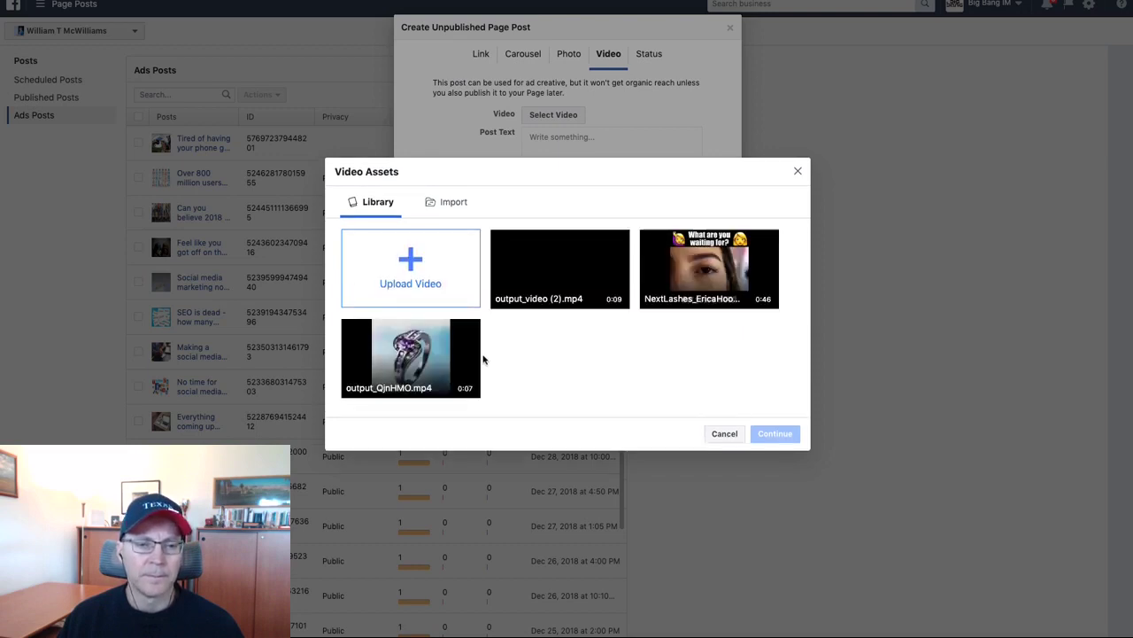
pyautogui.click(549, 259)
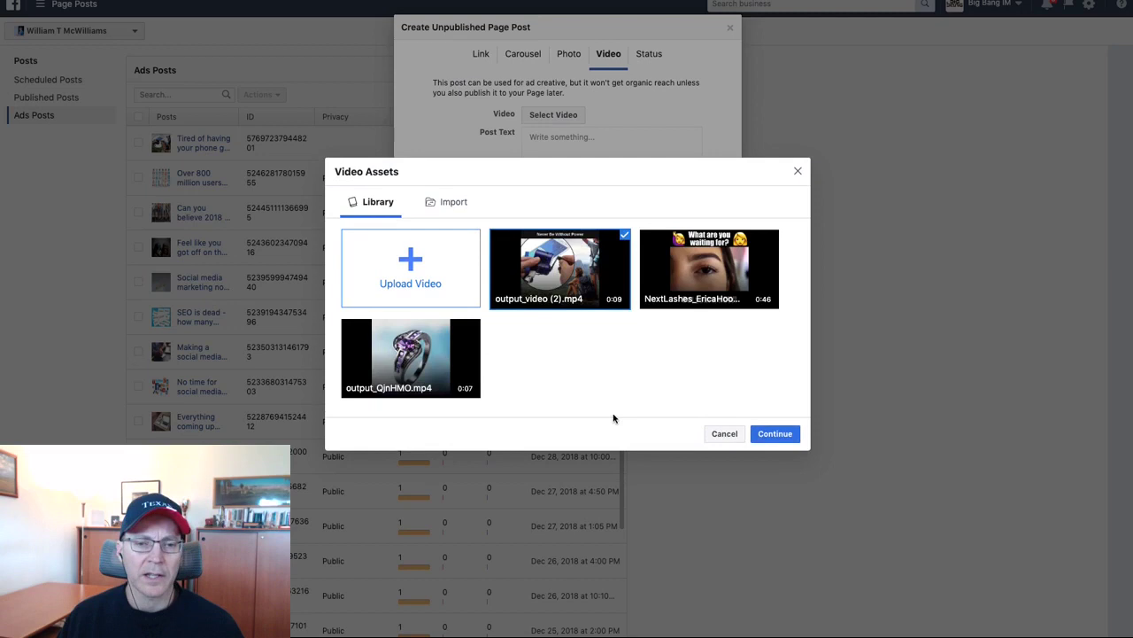
pyautogui.click(776, 433)
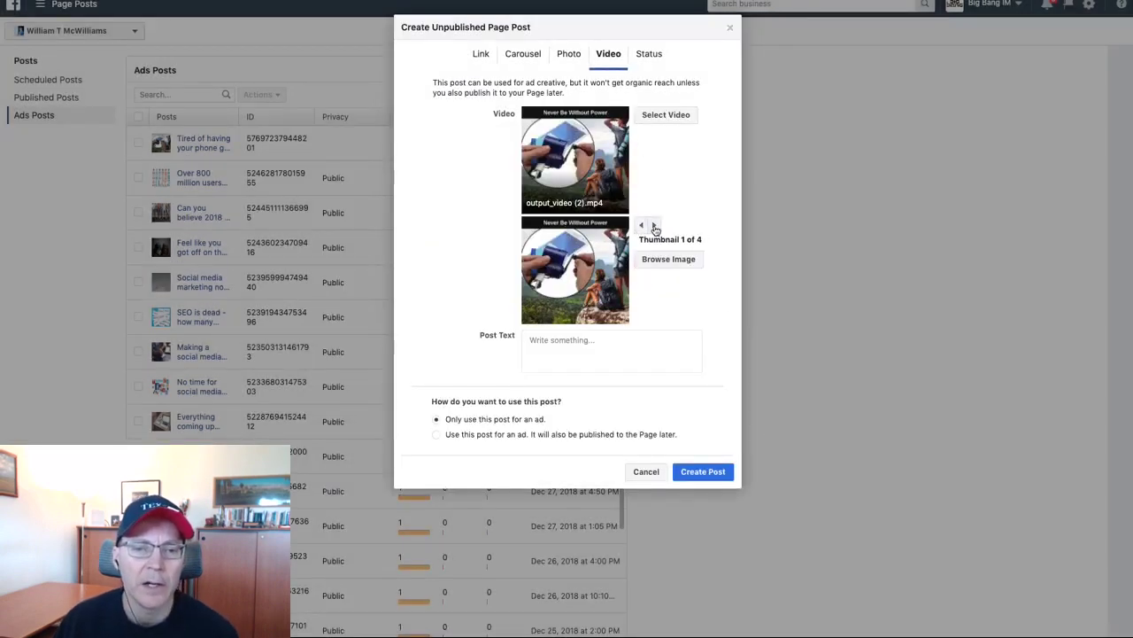
pyautogui.click(653, 226)
pyautogui.click(640, 227)
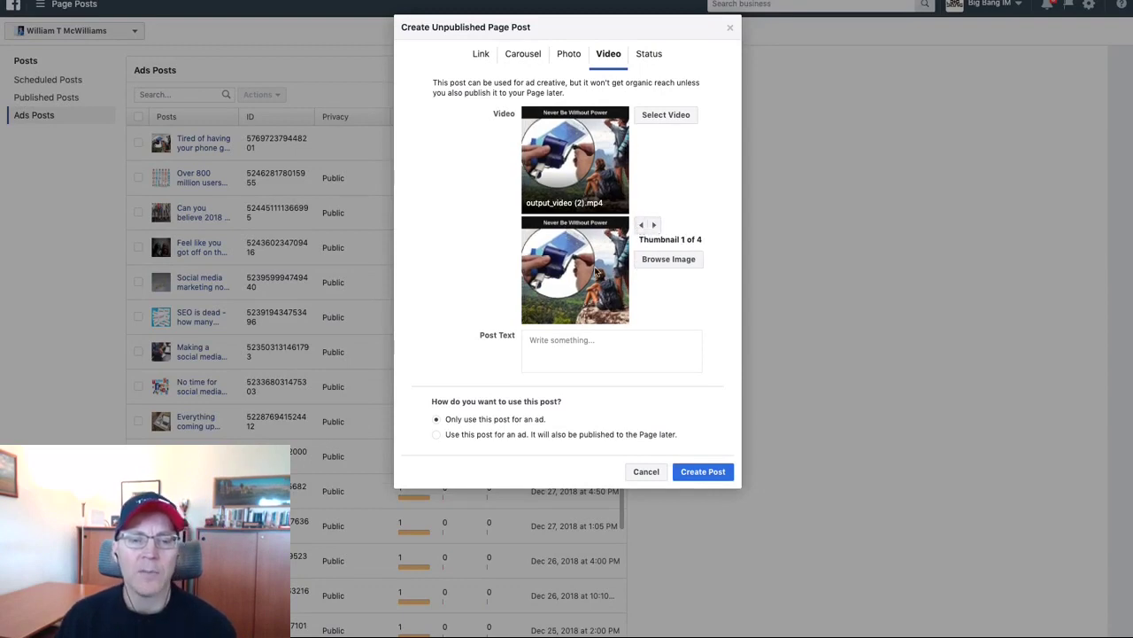
# Paste the copied ad text into the video post and create it for ad use only
pyautogui.click(559, 347)
pyautogui.rightClick(559, 348)
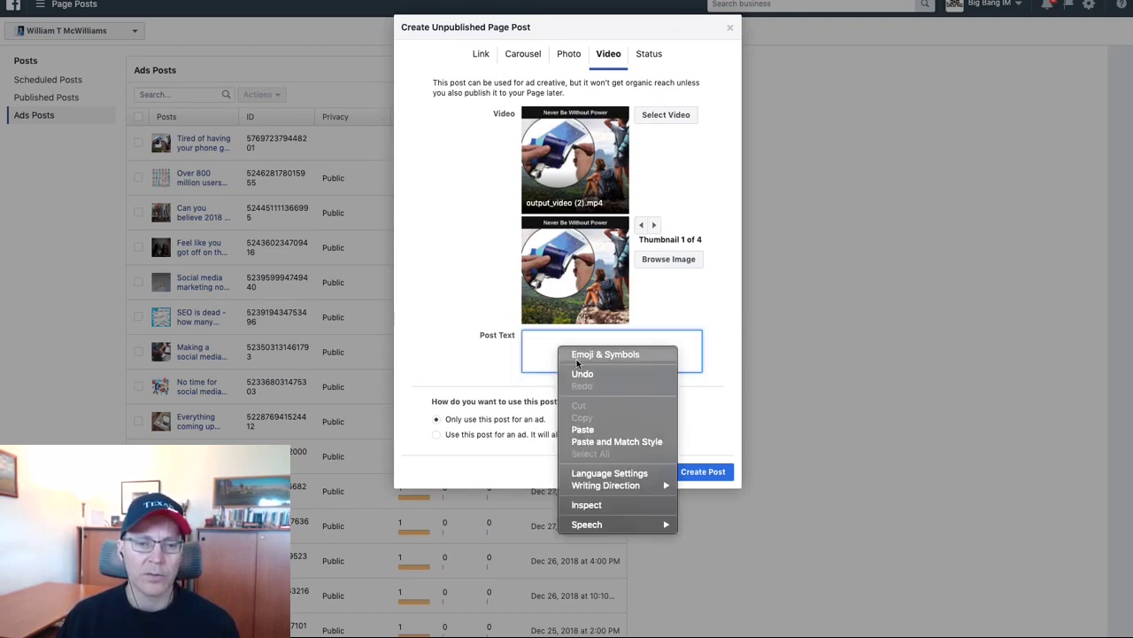
pyautogui.click(603, 429)
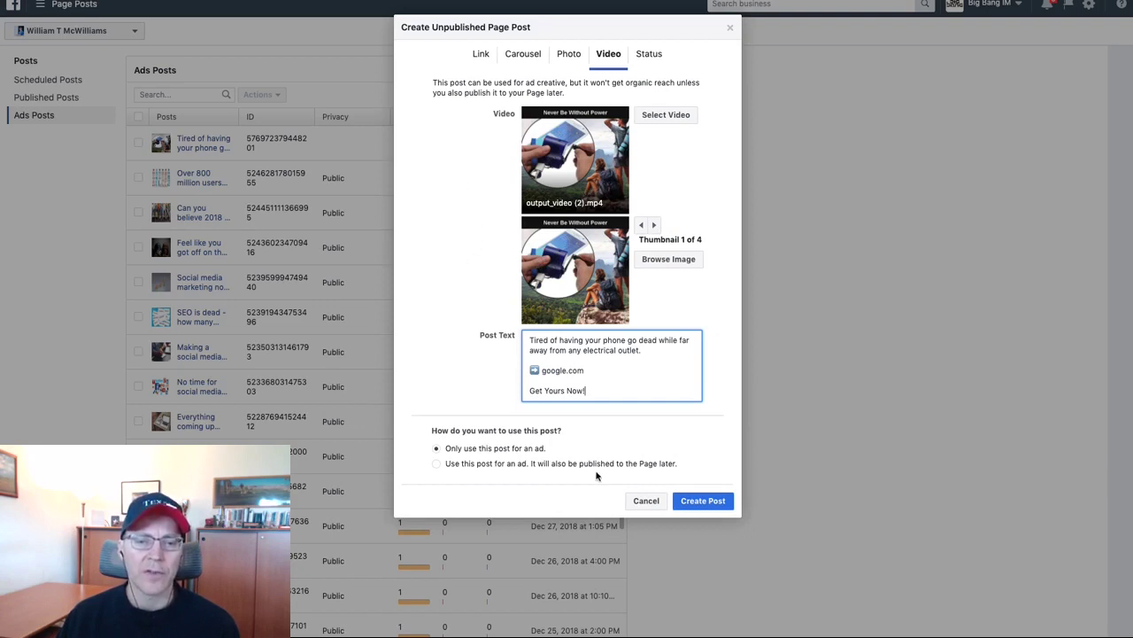
pyautogui.click(703, 501)
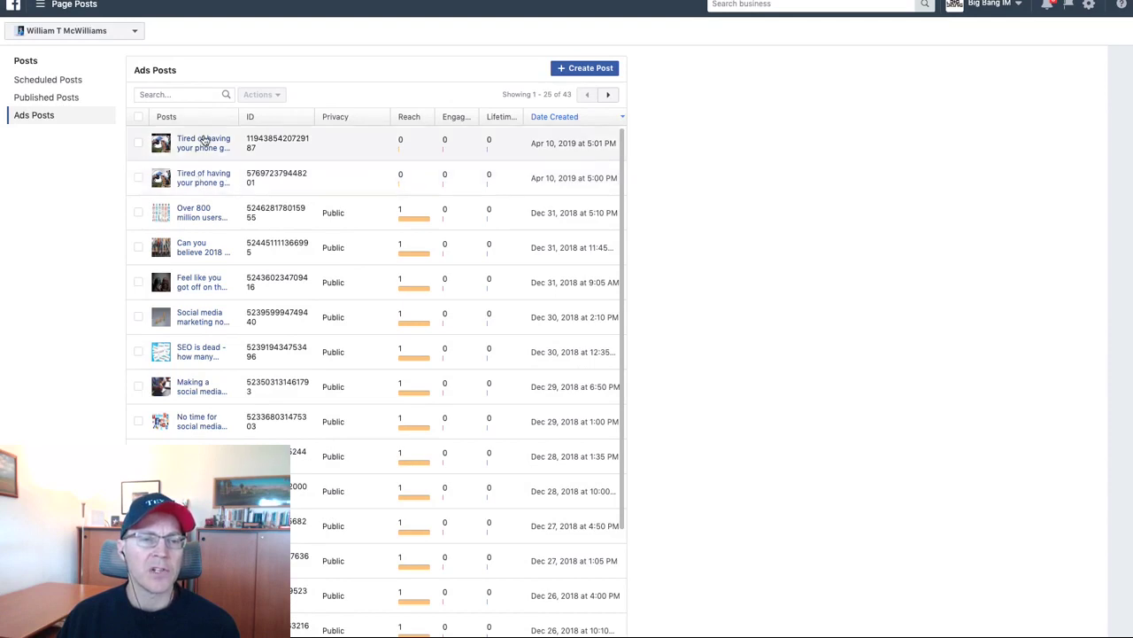
# Start another unpublished video post using output_video (2).mp4 from the video library, cancelling the duplicate upload of that file
pyautogui.click(590, 68)
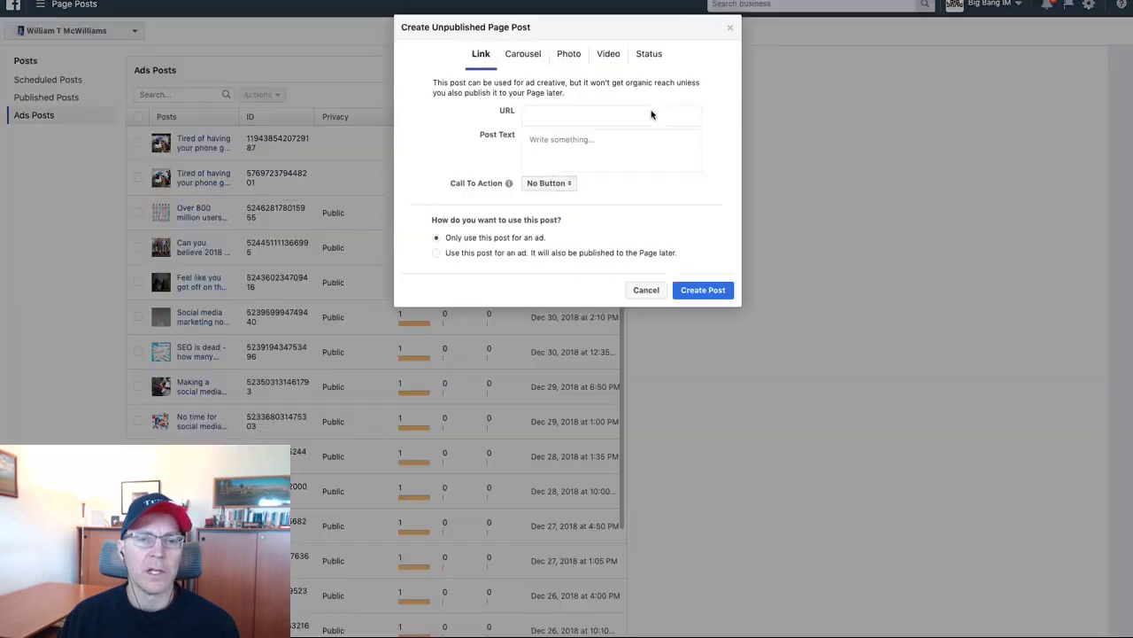
pyautogui.click(607, 54)
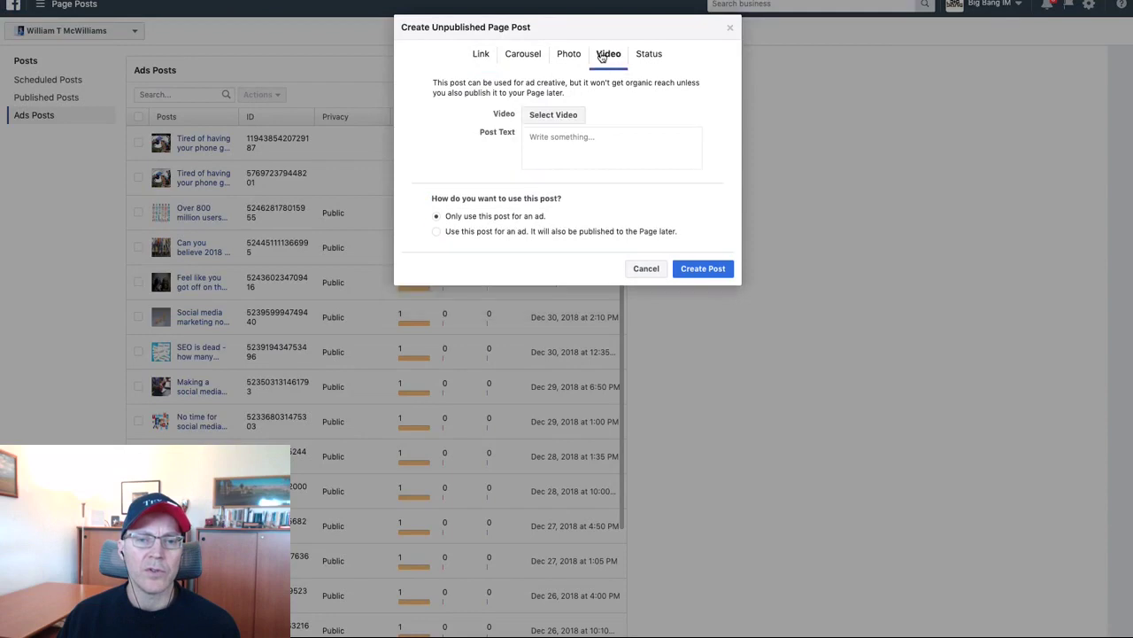
pyautogui.click(549, 119)
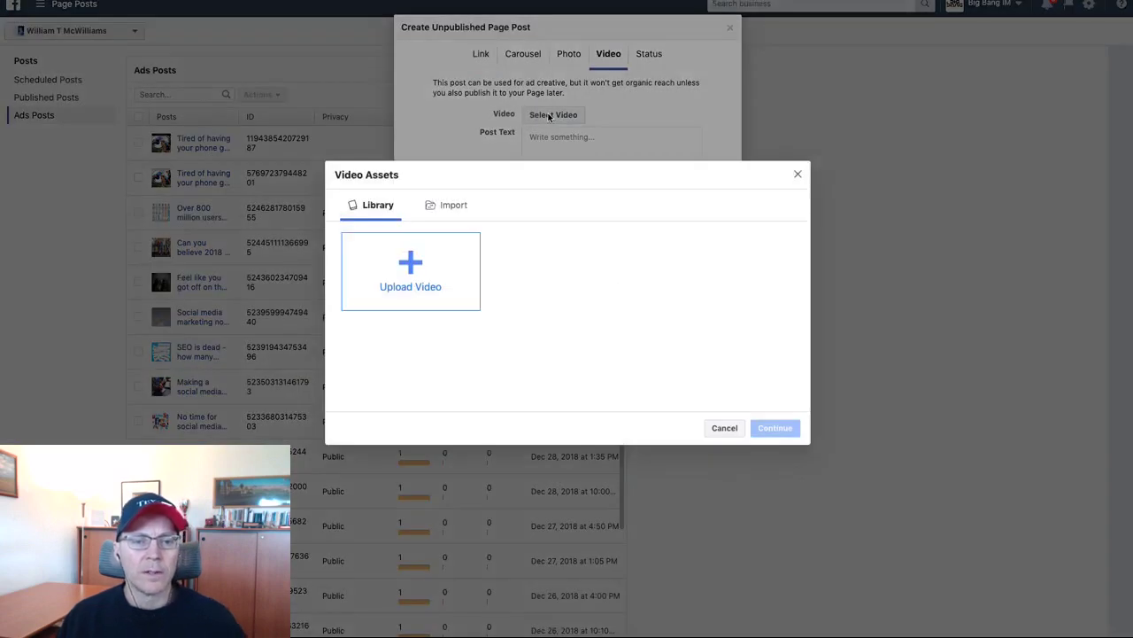
pyautogui.click(447, 206)
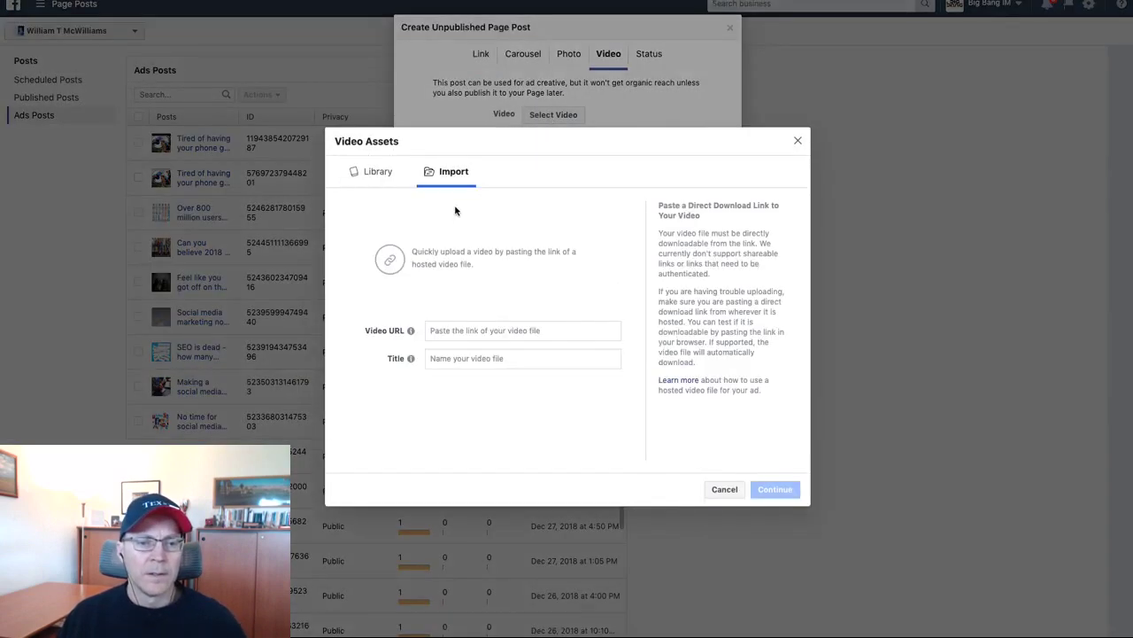
pyautogui.click(385, 171)
pyautogui.click(409, 263)
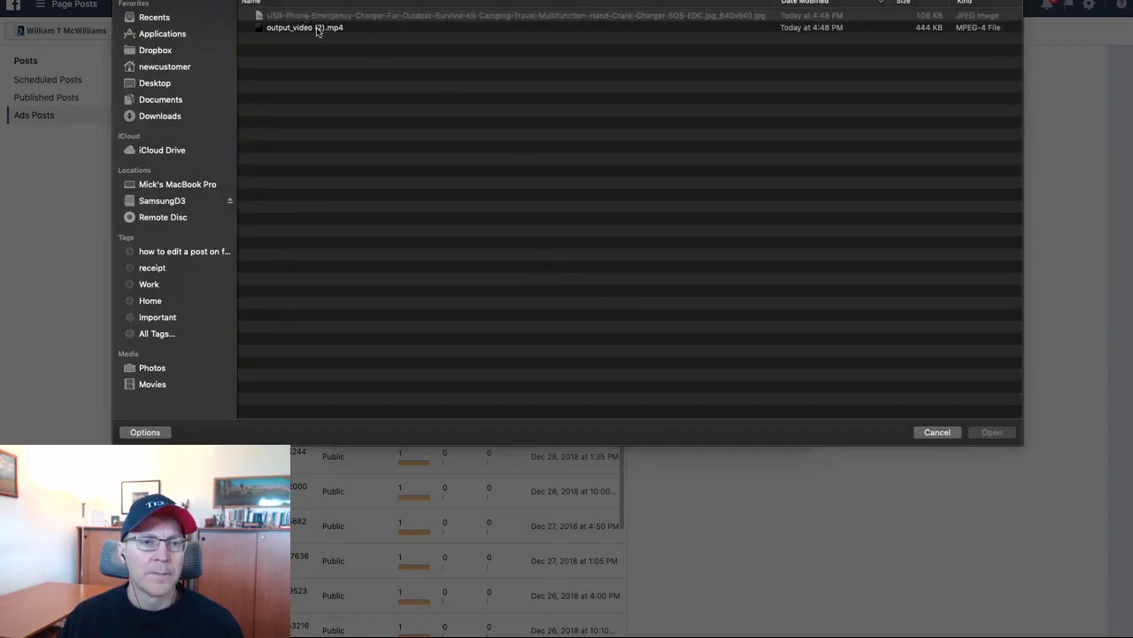
pyautogui.click(306, 27)
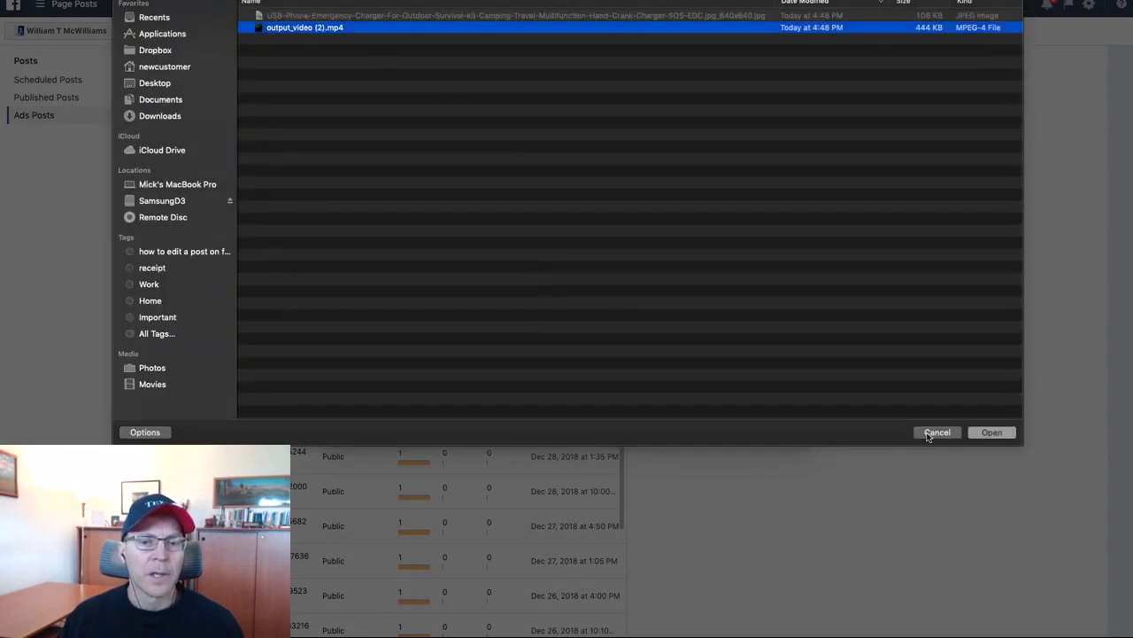
pyautogui.click(990, 432)
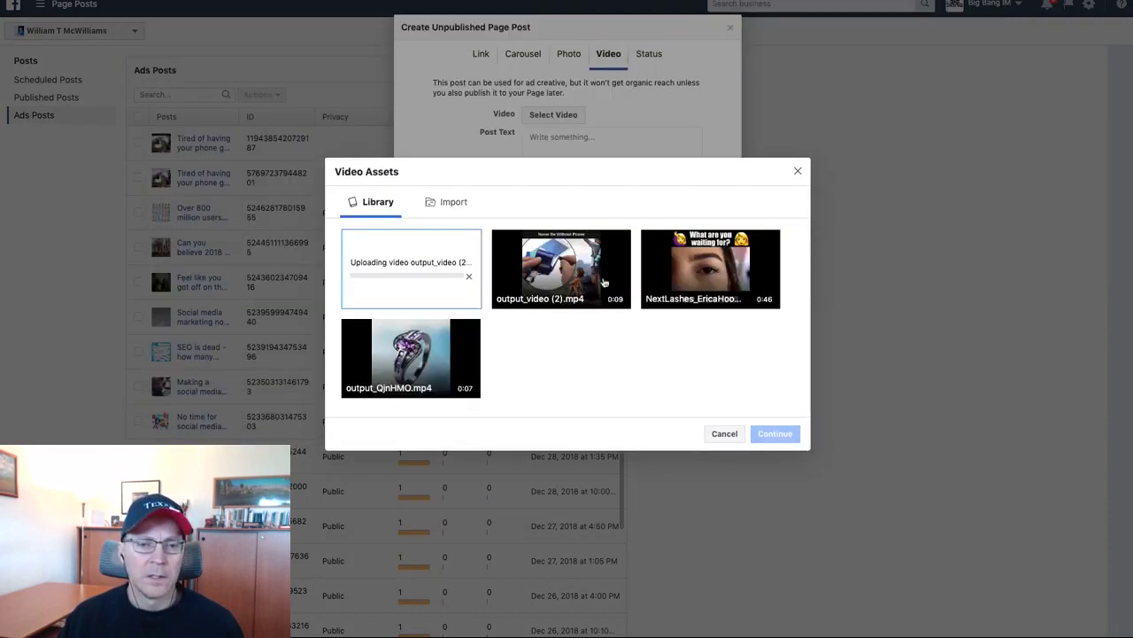
pyautogui.click(603, 282)
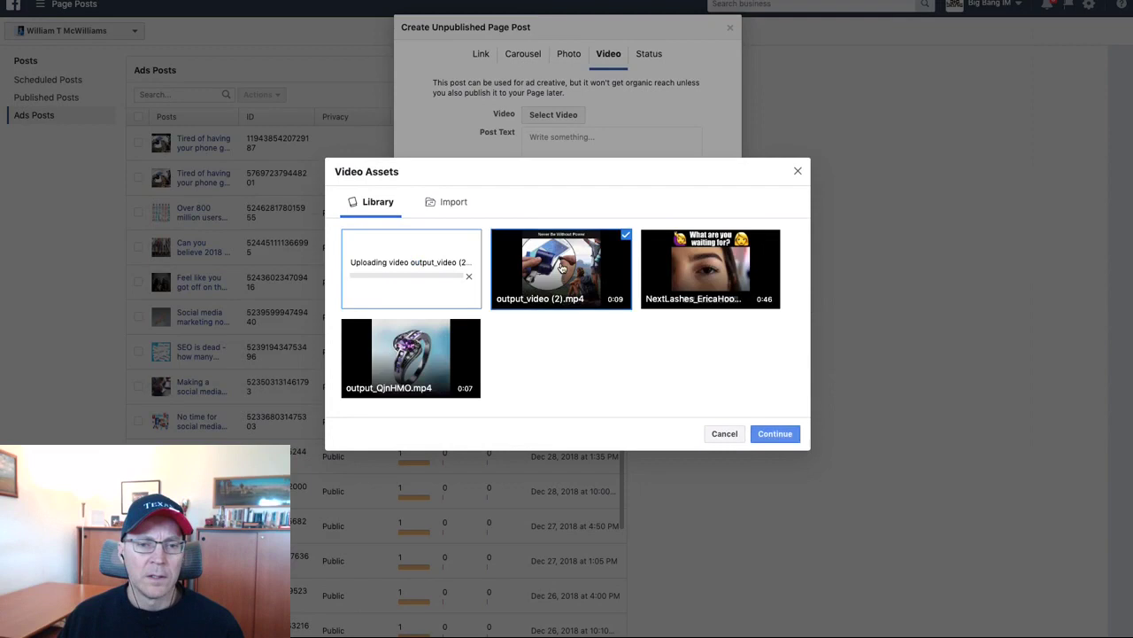
pyautogui.click(468, 277)
pyautogui.click(775, 433)
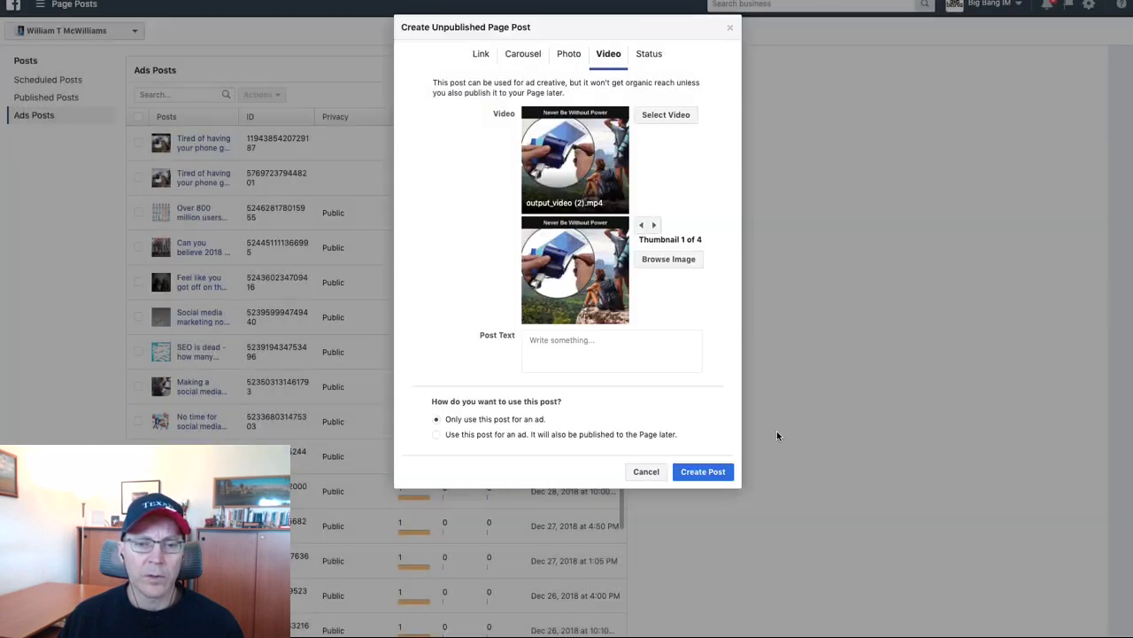
# Create the second video post with thumbnail 3 of 4 and the copied ad text pasted in
pyautogui.click(653, 225)
pyautogui.click(654, 225)
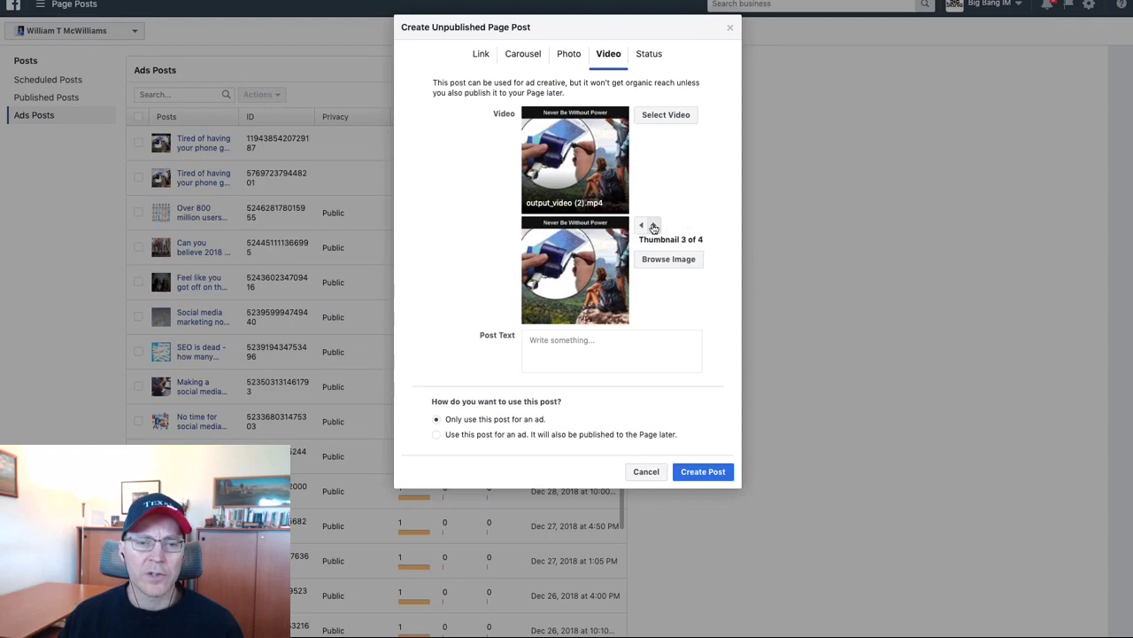
pyautogui.click(576, 345)
pyautogui.rightClick(575, 346)
pyautogui.click(612, 424)
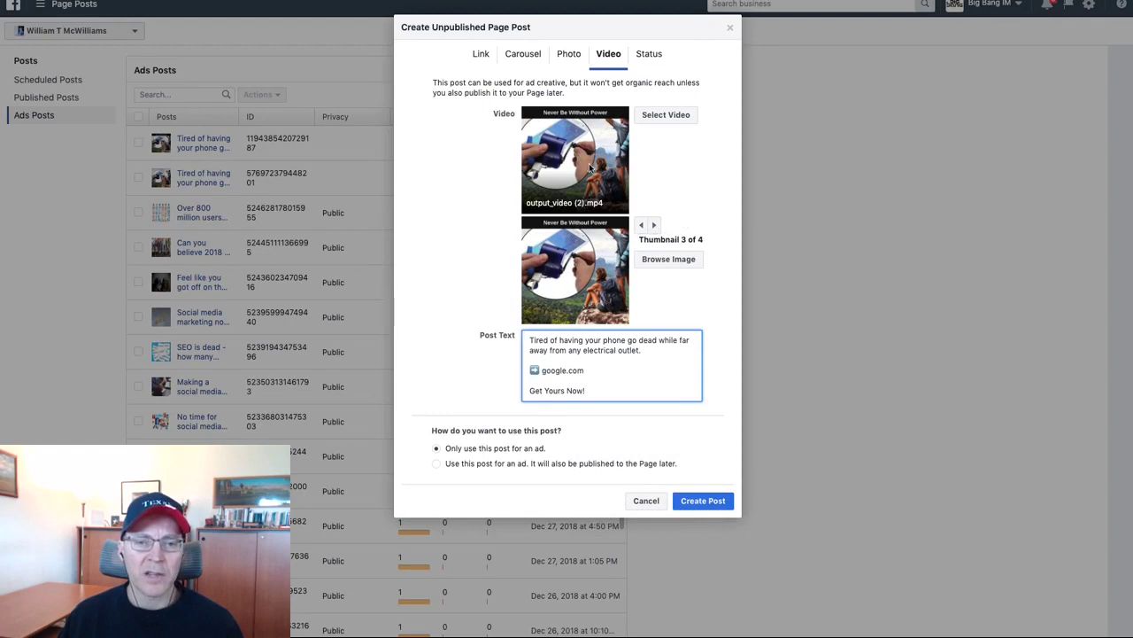
pyautogui.click(700, 501)
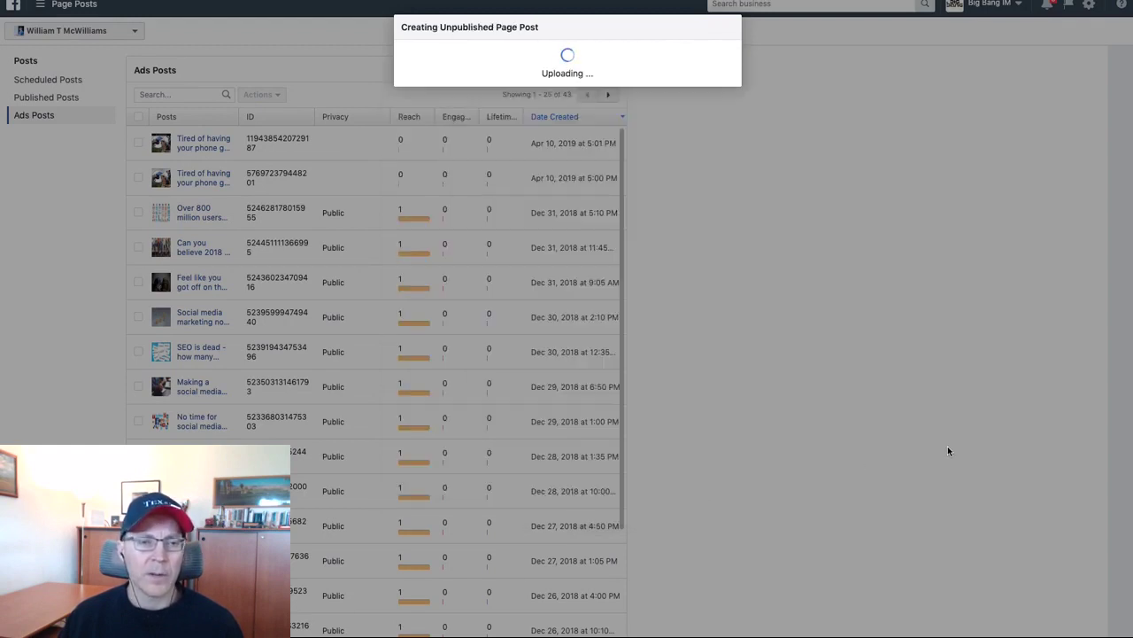